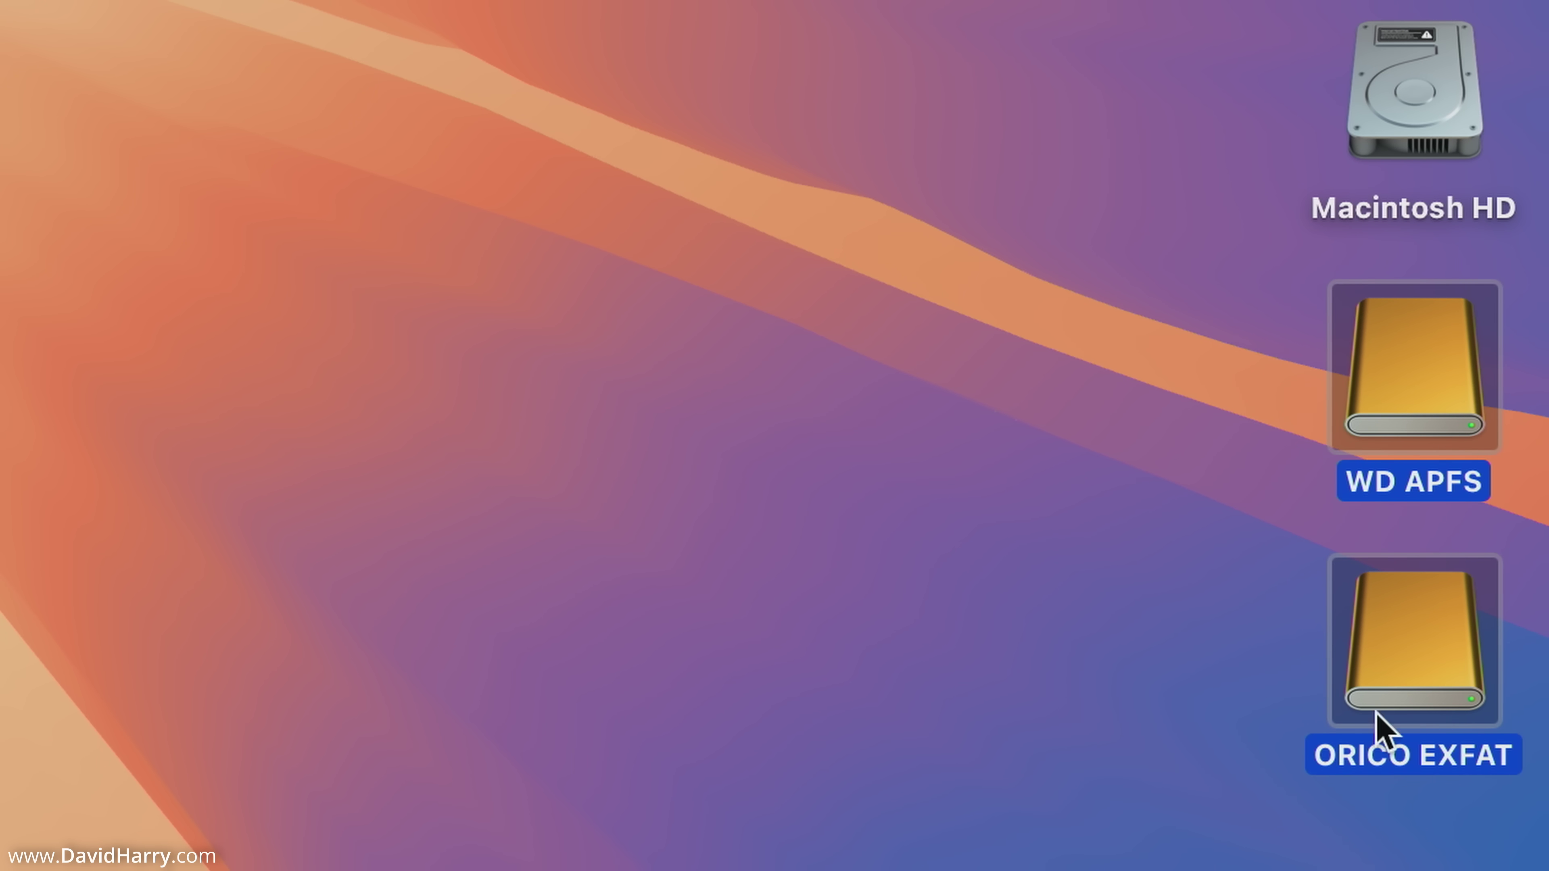
- Select the WD APFS and then the ORICO EXFAT desktop drives, deselecting each afterward
left_click(1412, 537)
left_click(1421, 397)
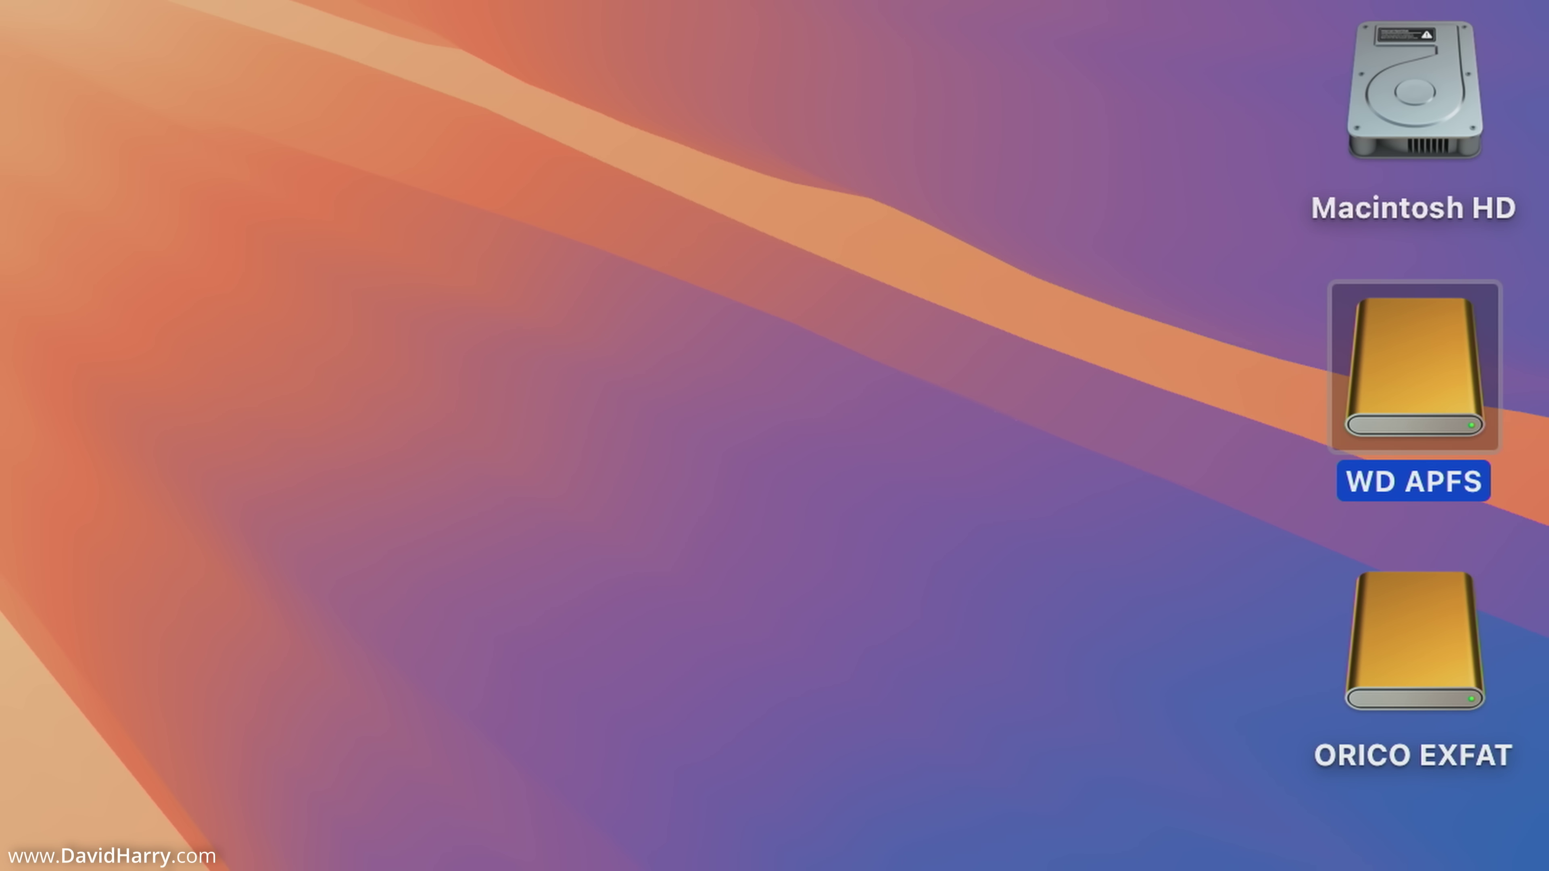
left_click(1449, 861)
left_click(1430, 683)
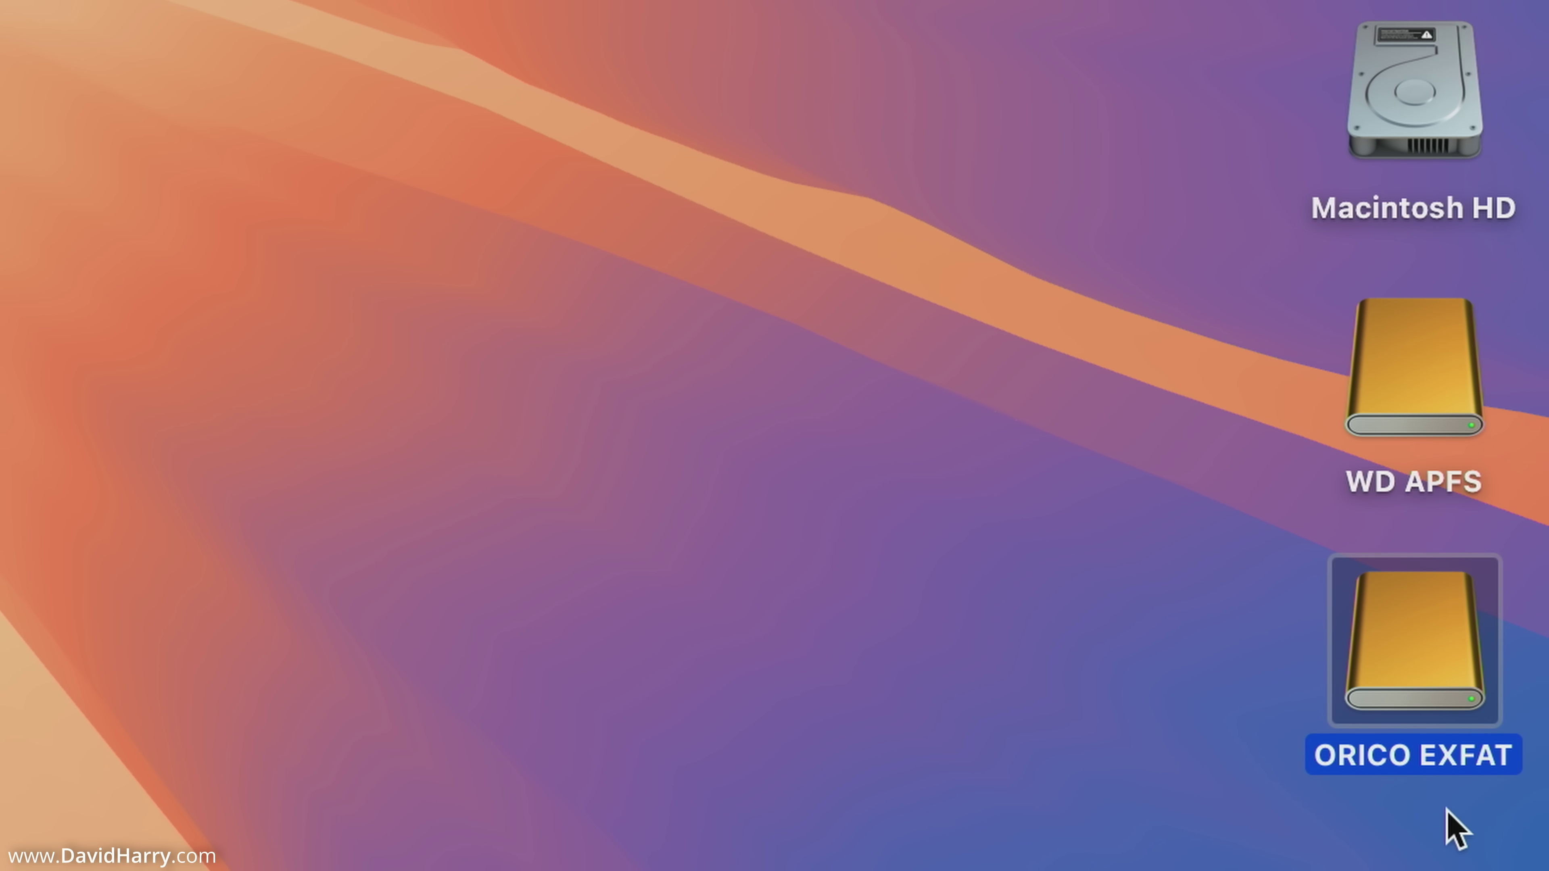
left_click(1448, 811)
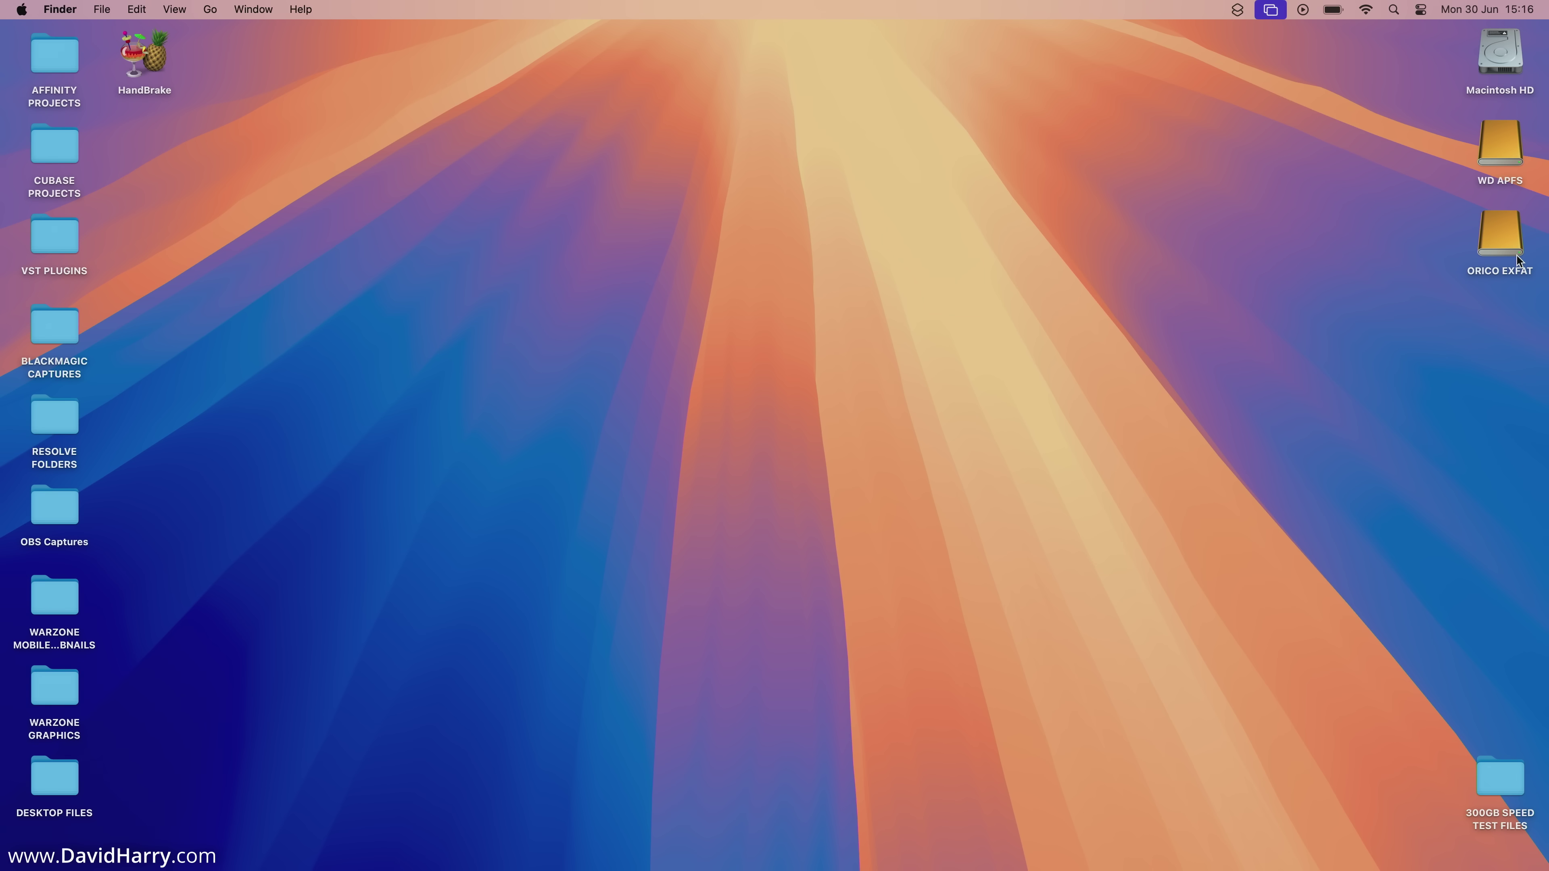
- Compare Get Info for WD APFS (4 TB APFS) and ORICO EXFAT (4.1 TB ExFAT) side by side, then close both
right_click(1487, 152)
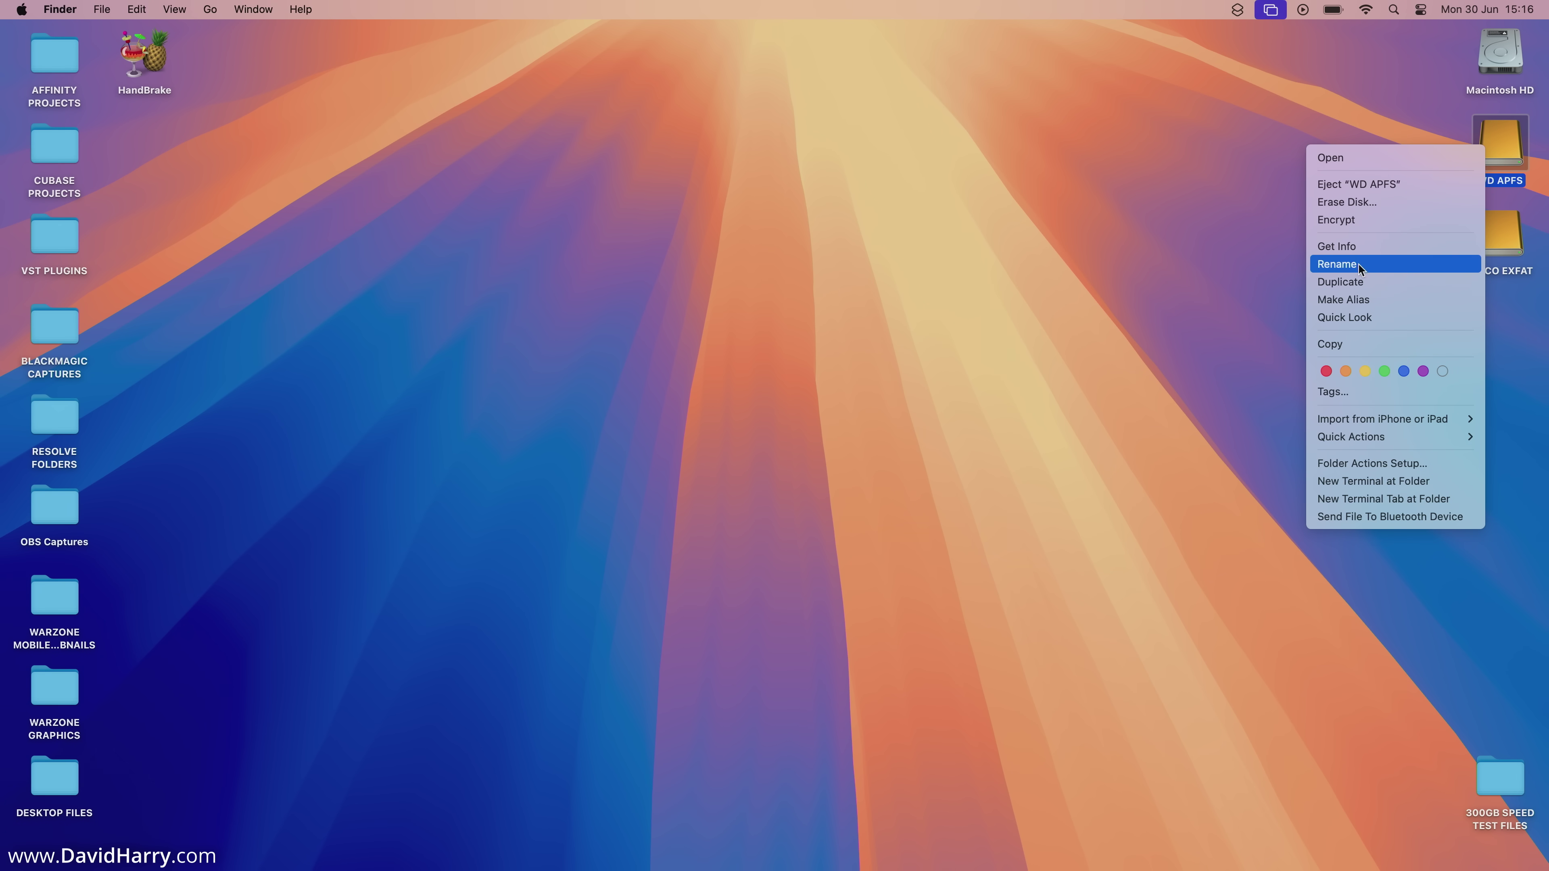
left_click(1355, 247)
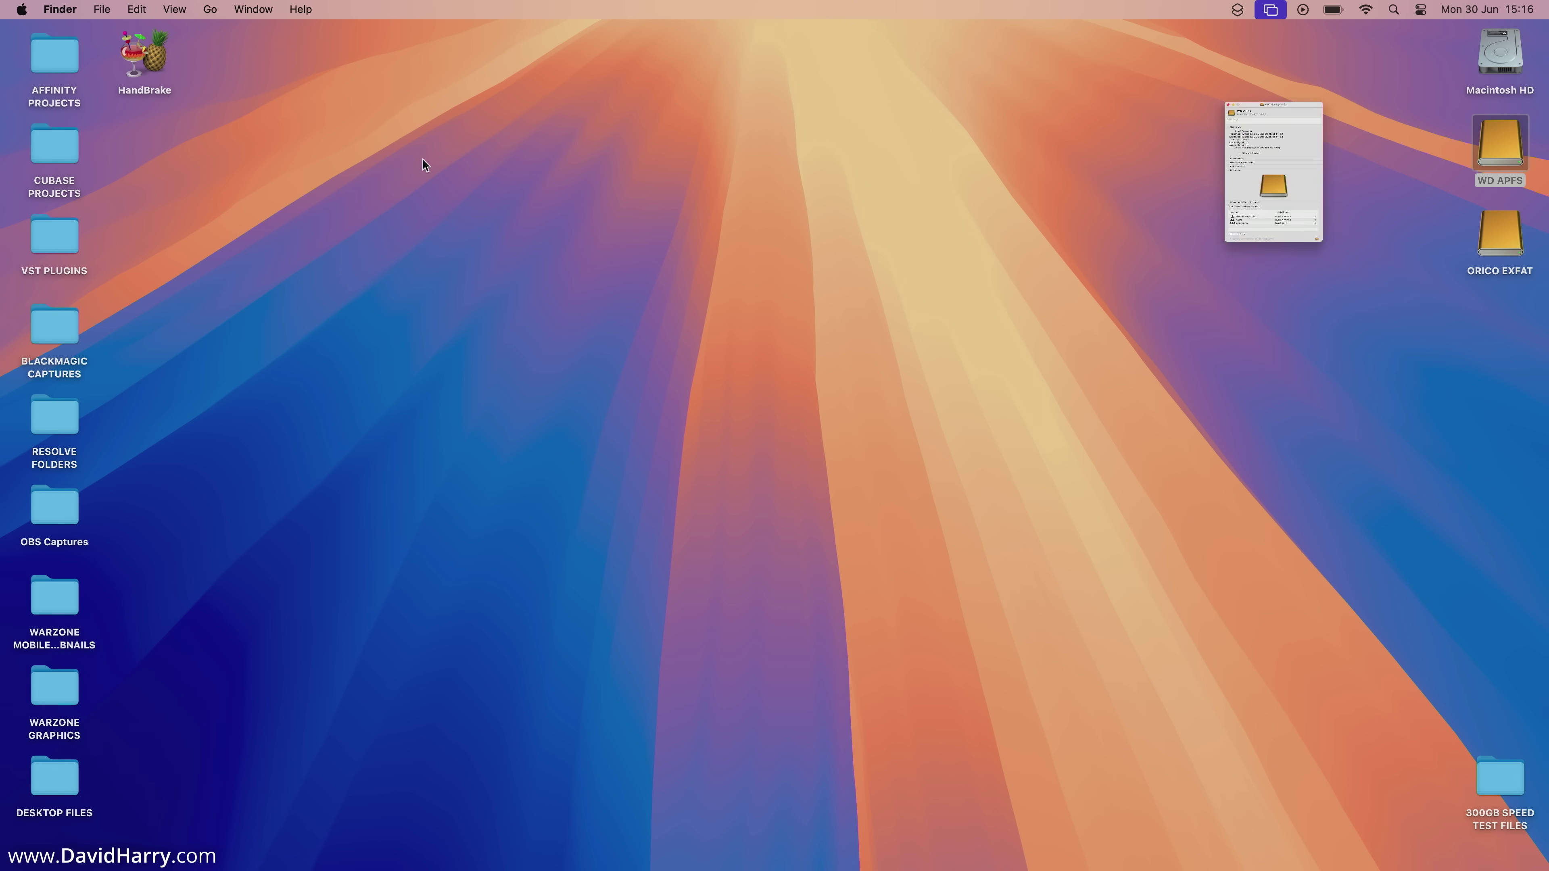
left_click_drag(212, 45, 729, 69)
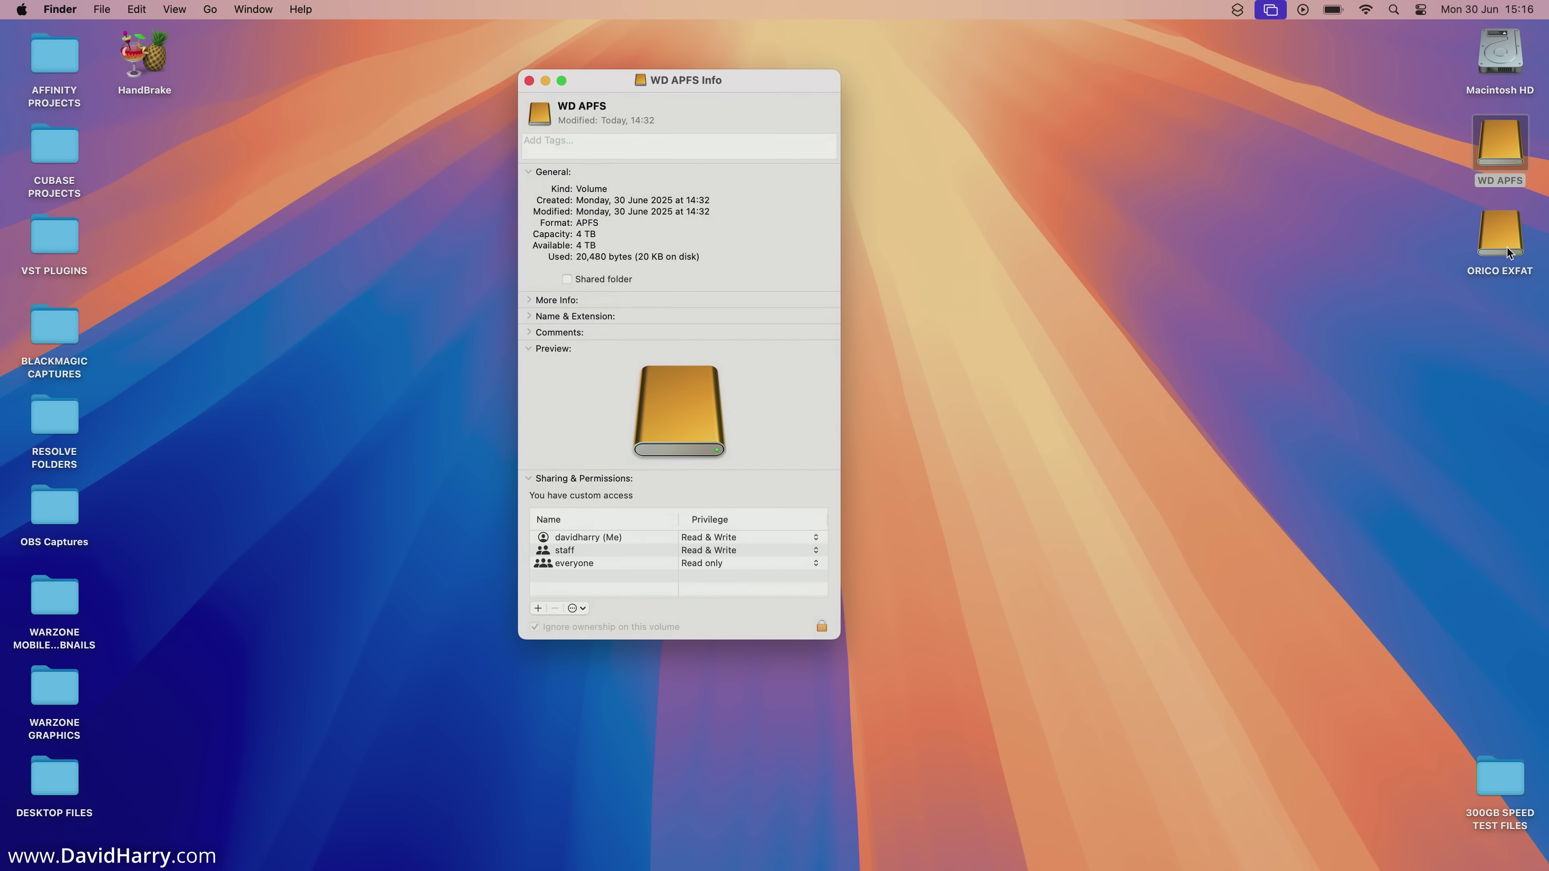
right_click(1508, 252)
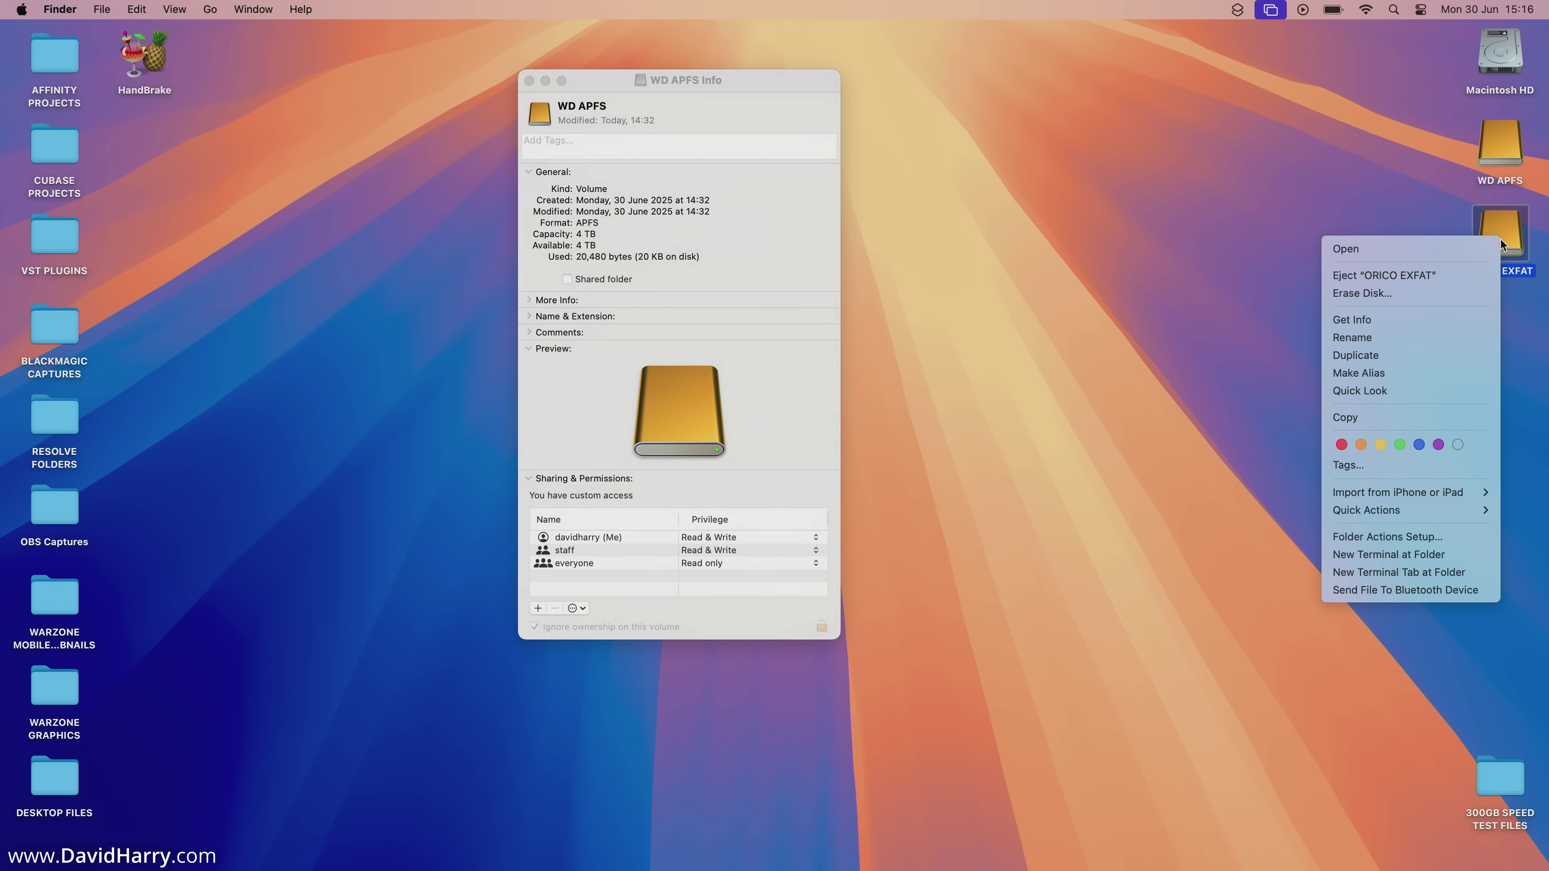
left_click(1383, 323)
left_click_drag(141, 44, 990, 98)
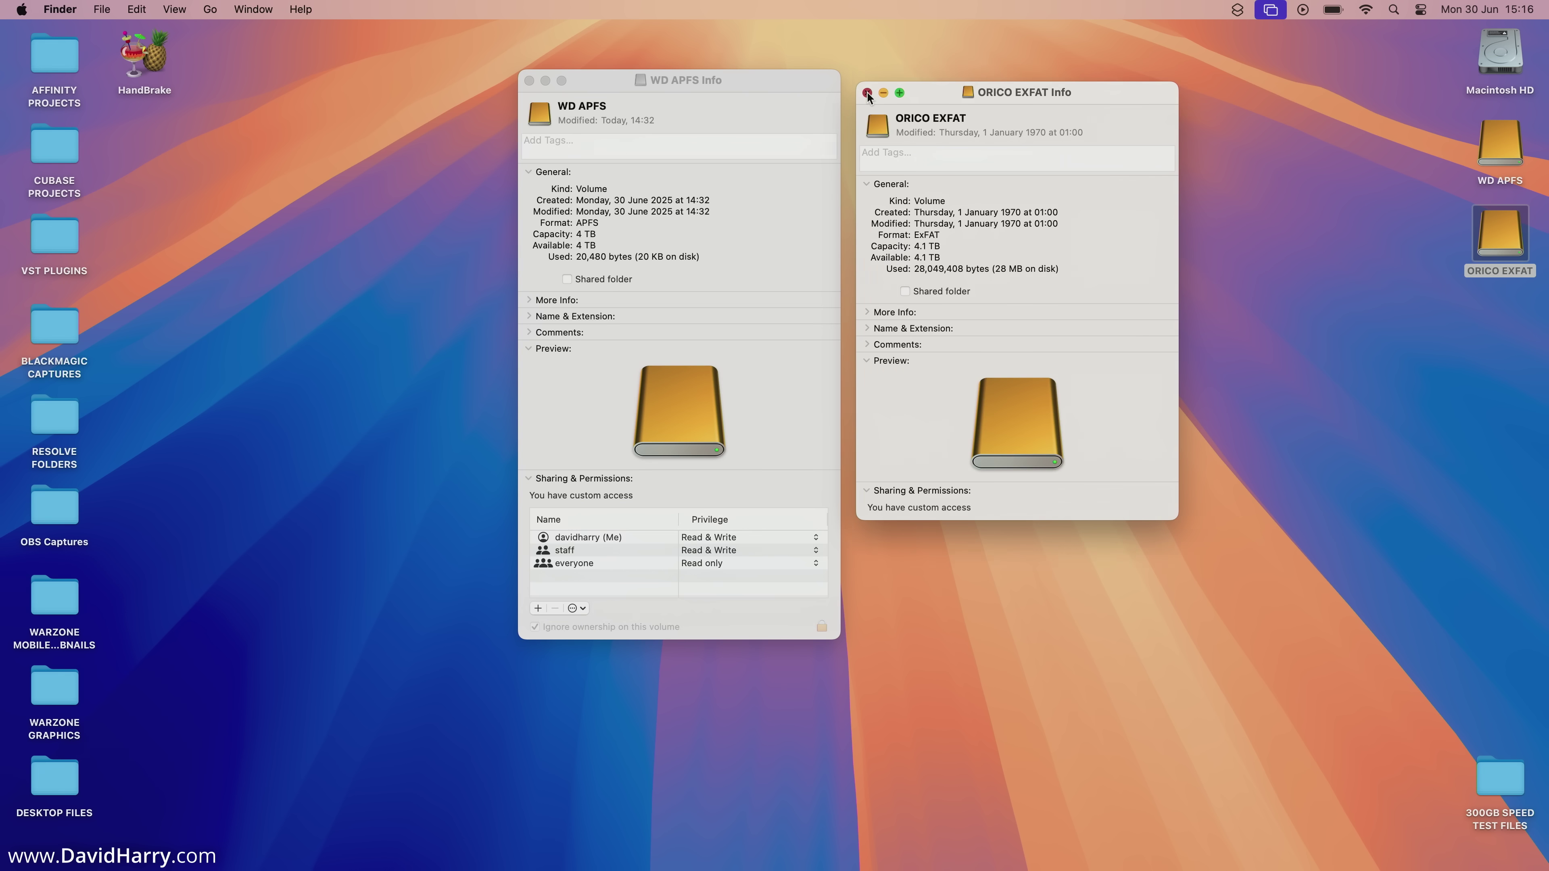
left_click(262, 53)
left_click(529, 80)
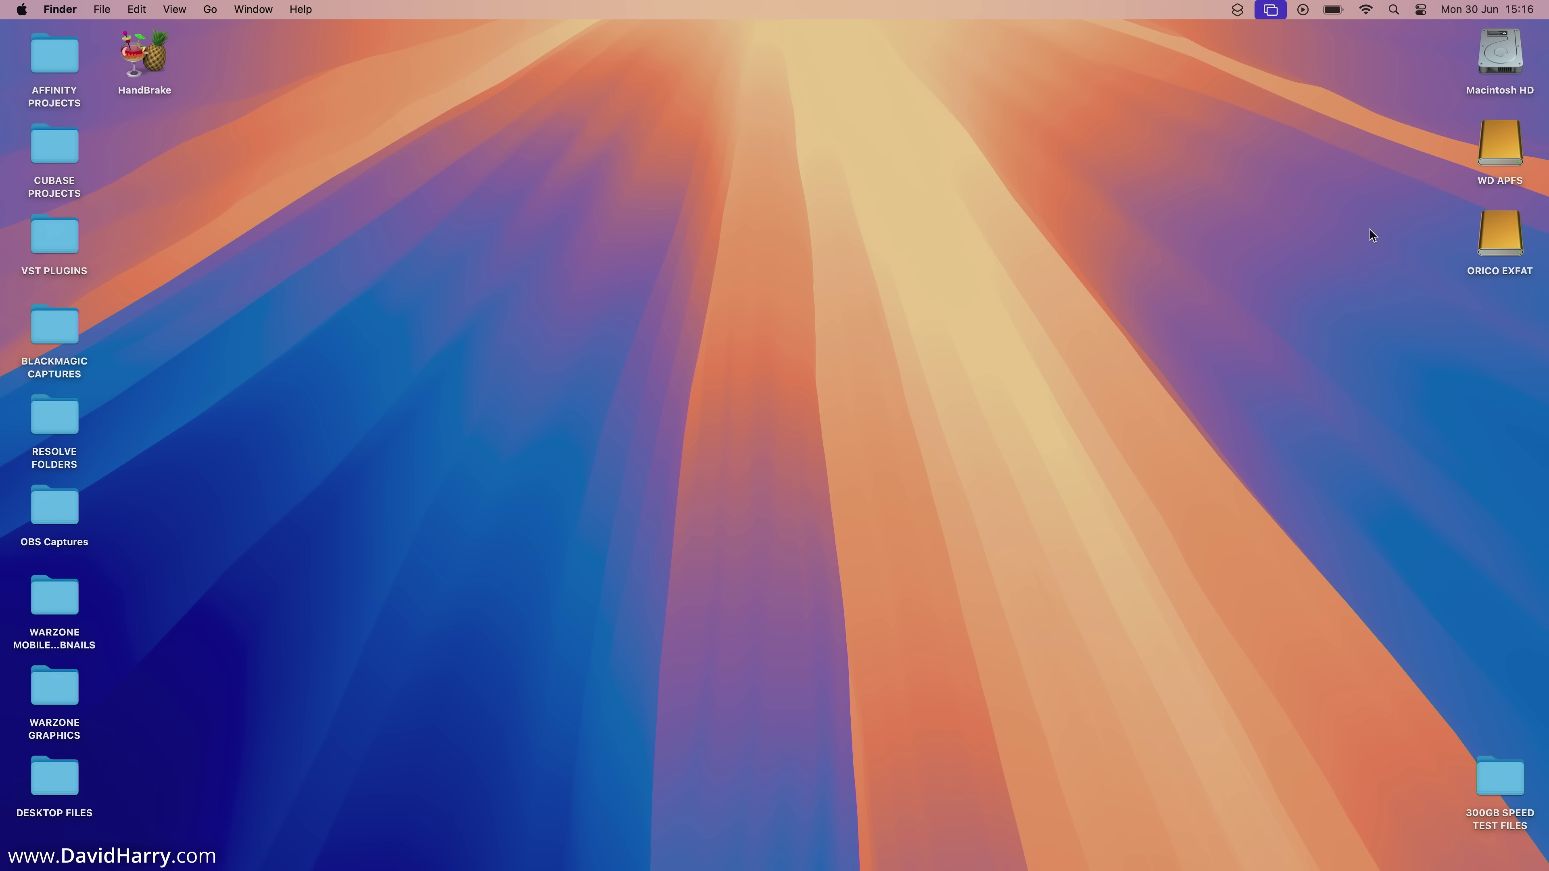
- Launch Disk Utility from the Dock and check the View options without changing them
mouse_move(931, 867)
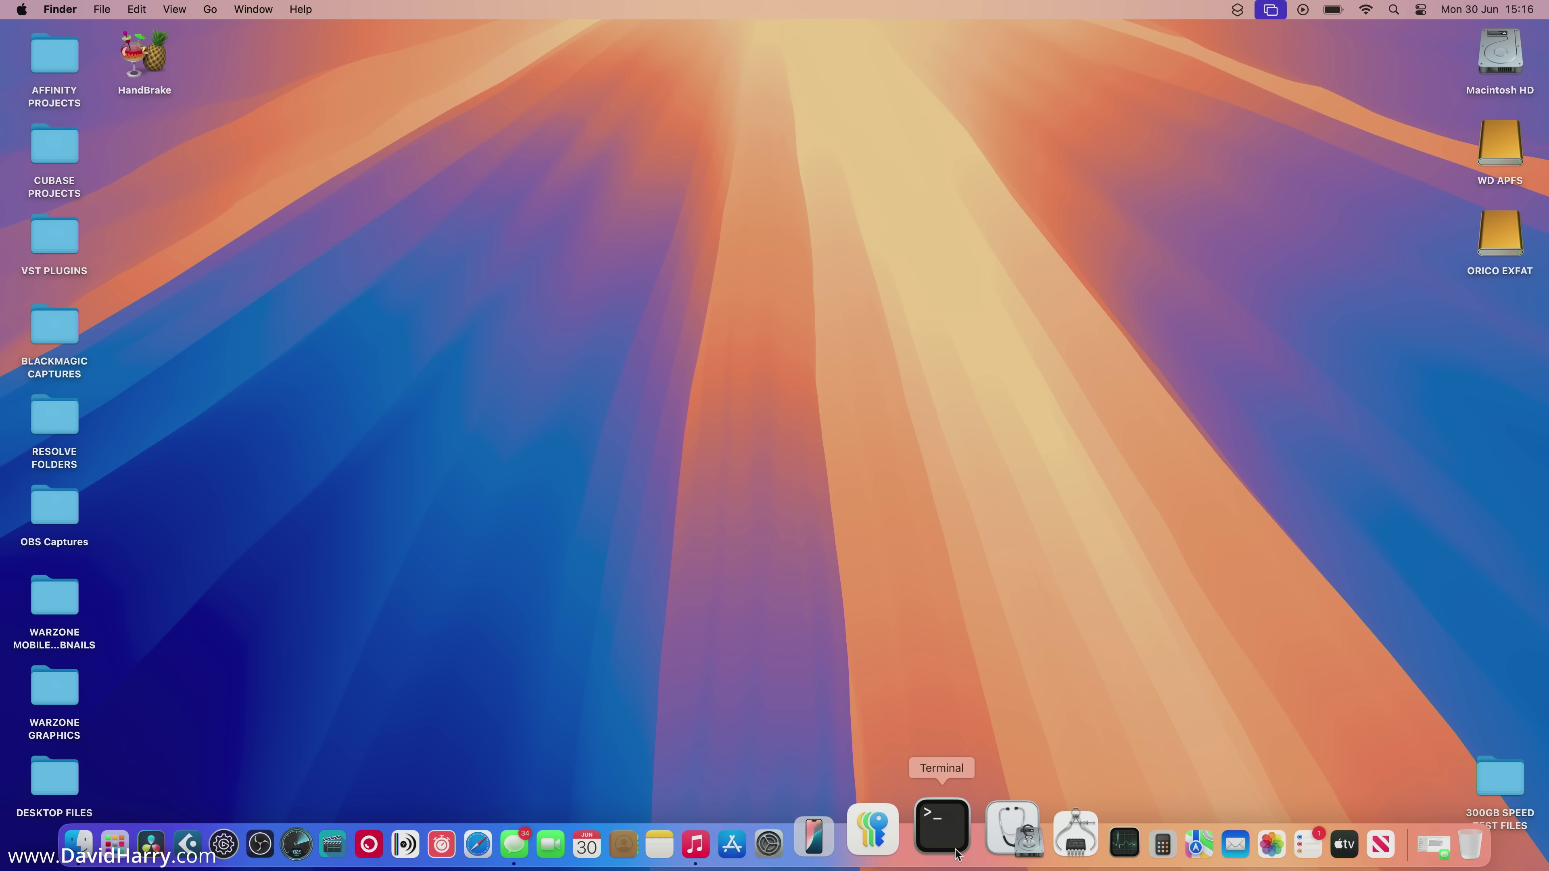
left_click(988, 835)
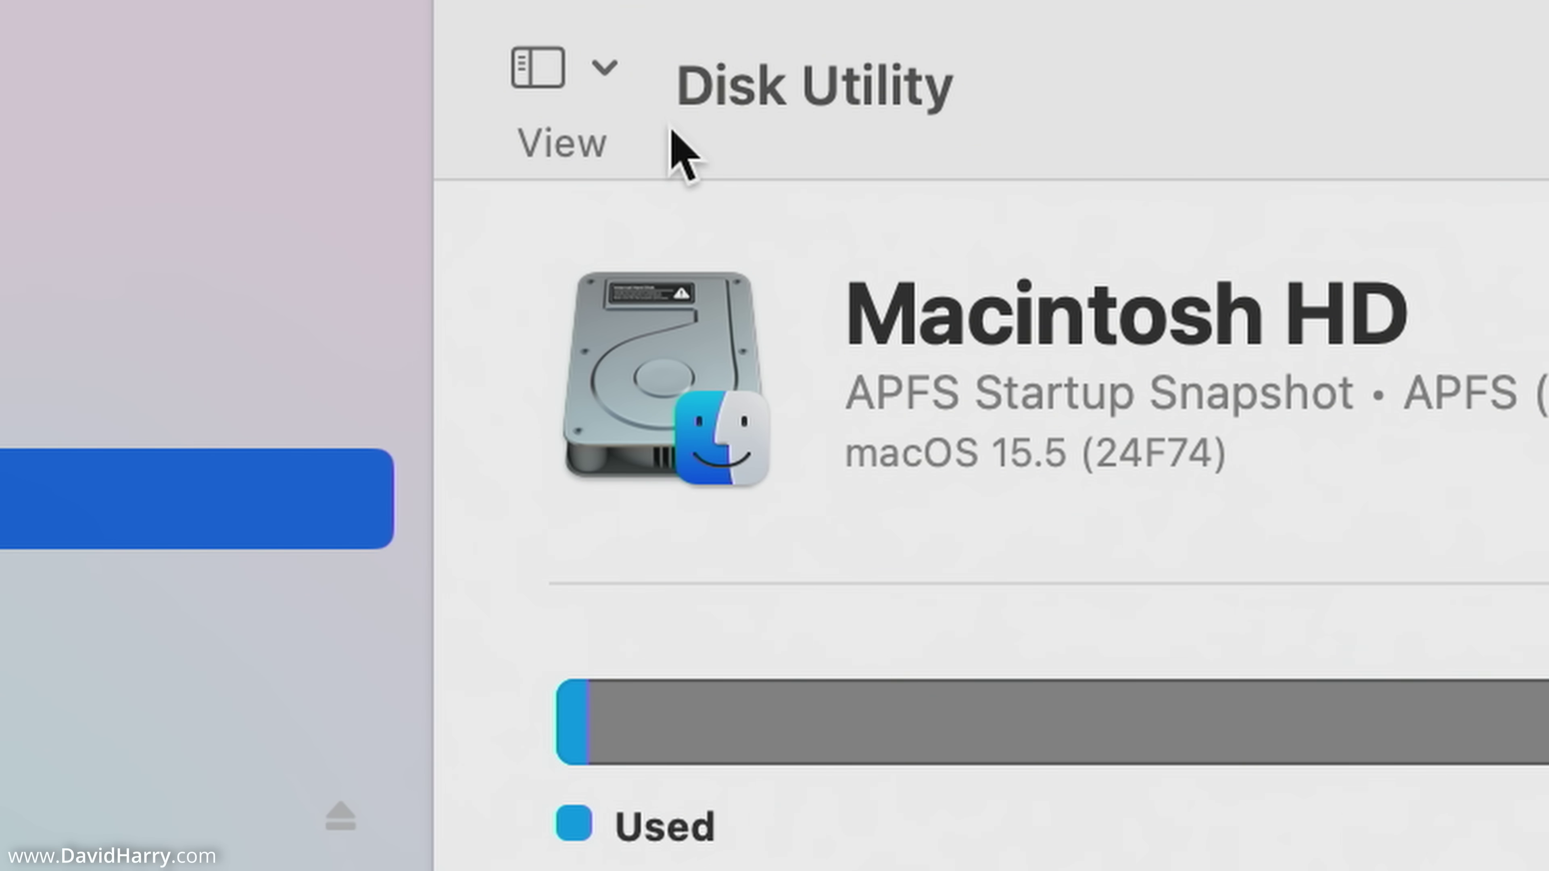
left_click(604, 67)
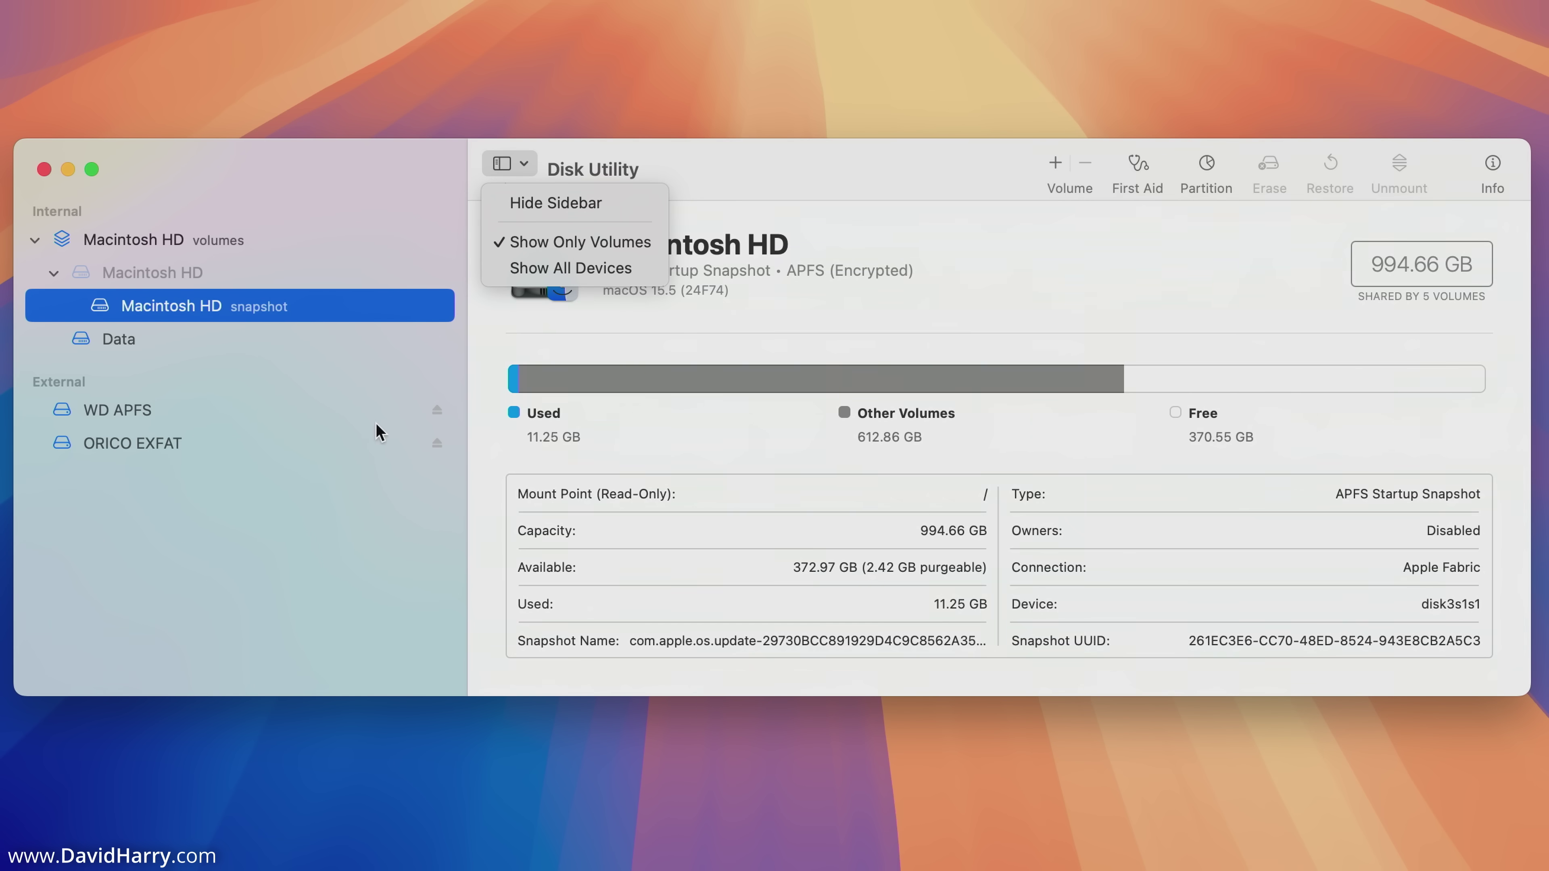
left_click(372, 562)
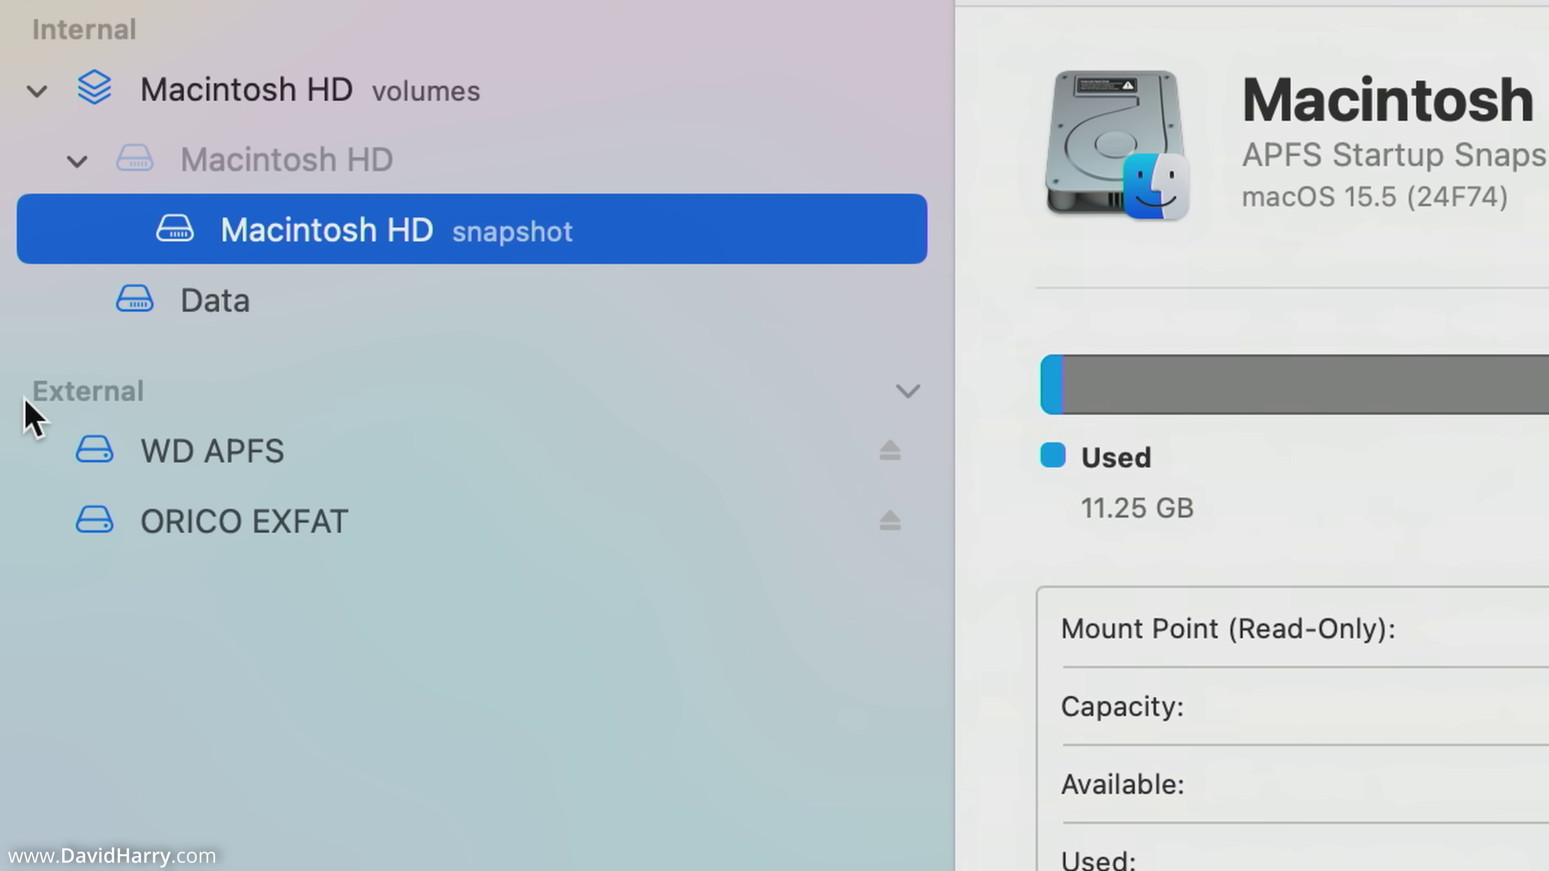
left_click(215, 450)
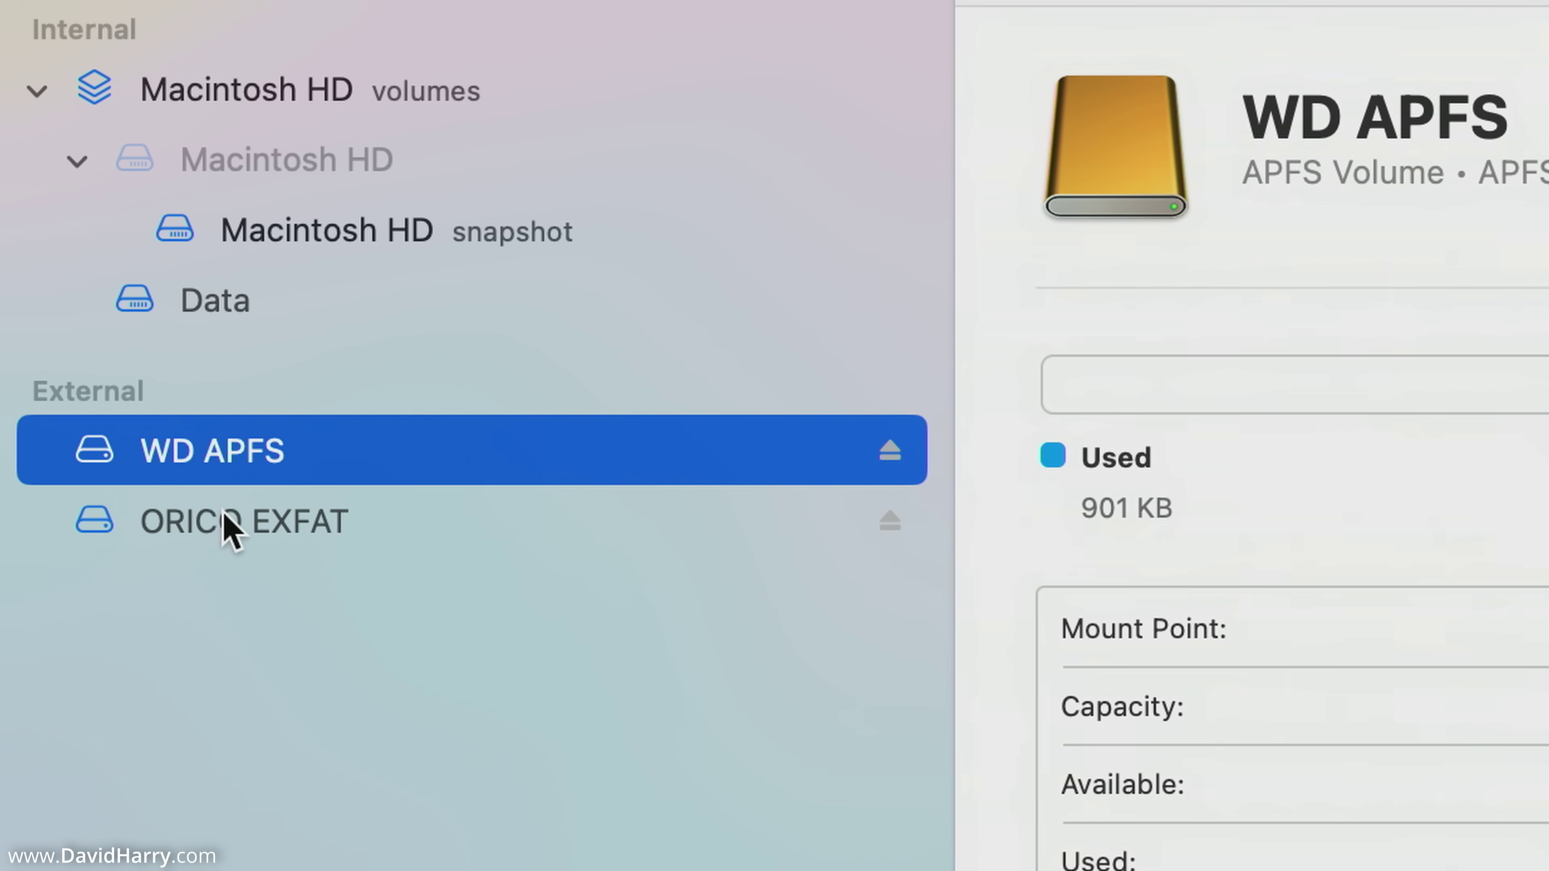
left_click(227, 524)
left_click(229, 470)
left_click(237, 493)
left_click(241, 458)
left_click(278, 524)
left_click(275, 469)
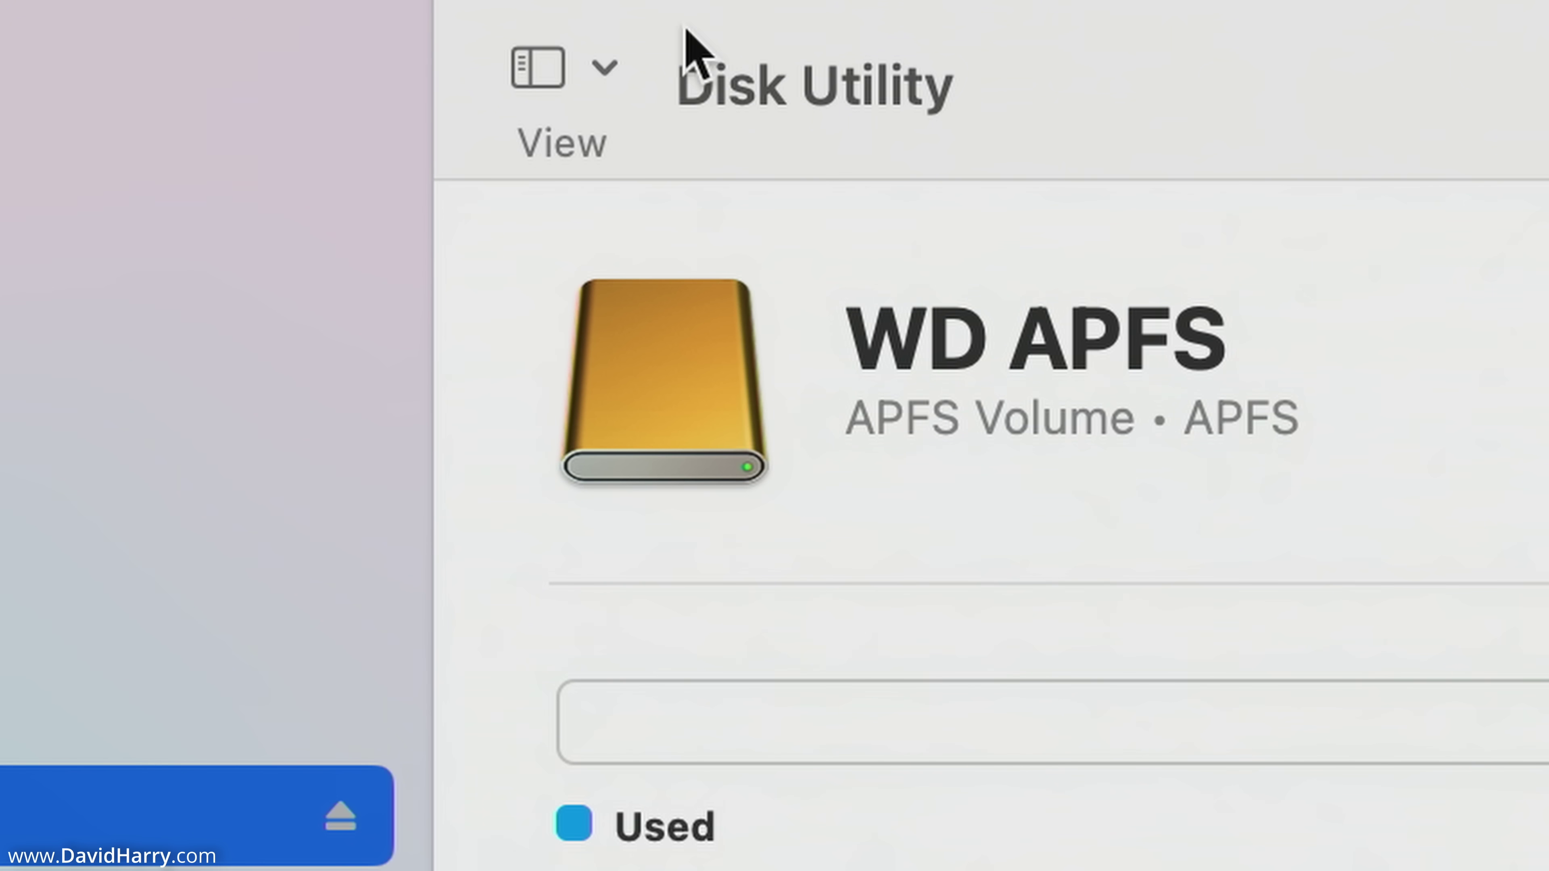
left_click(523, 163)
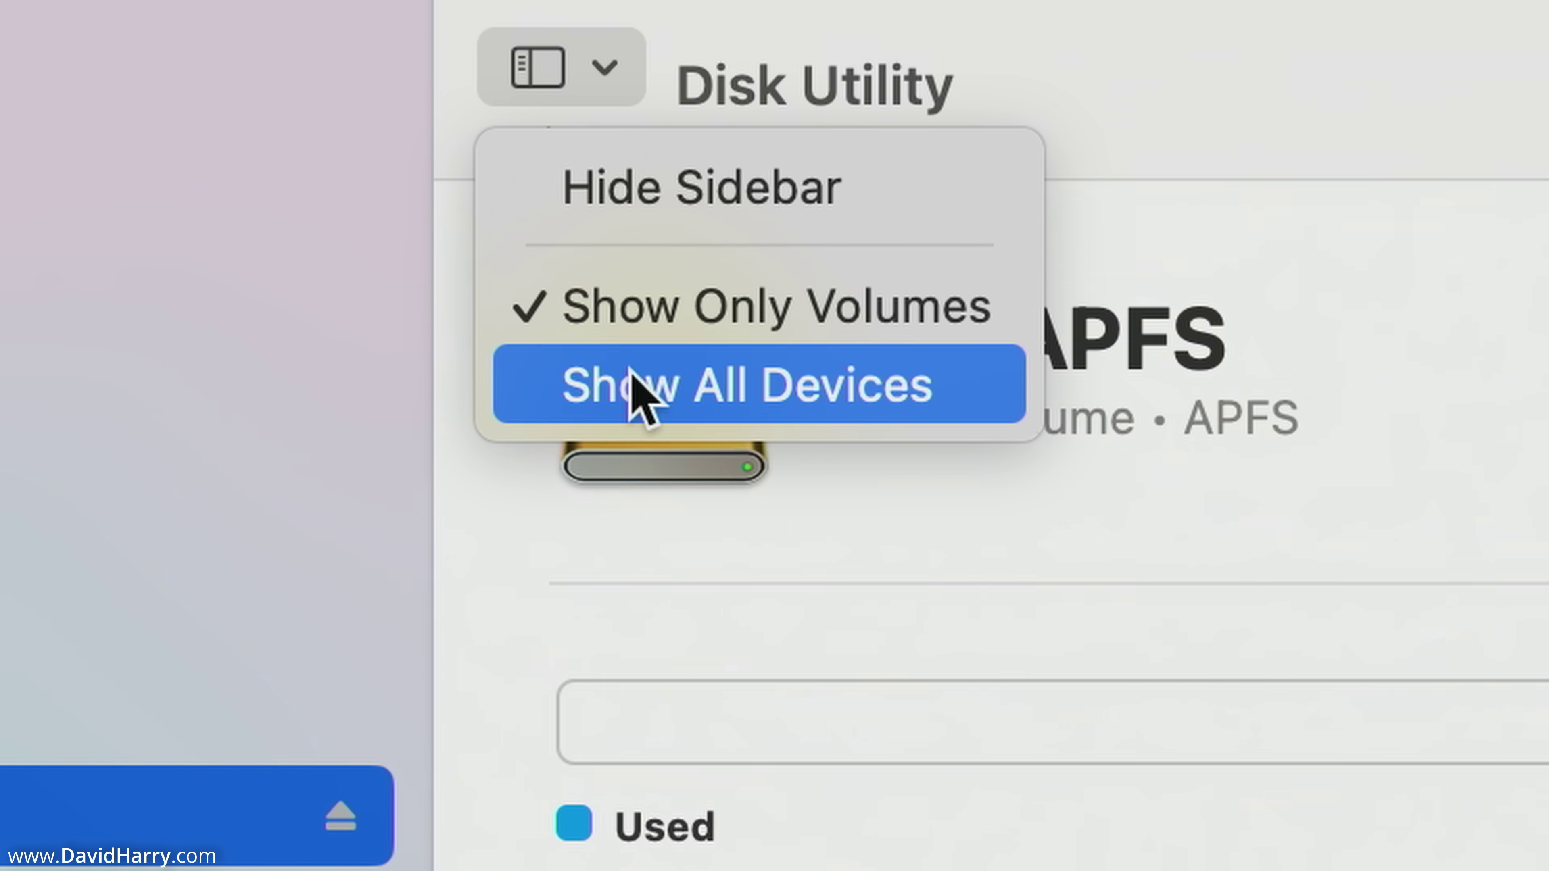
left_click(1252, 152)
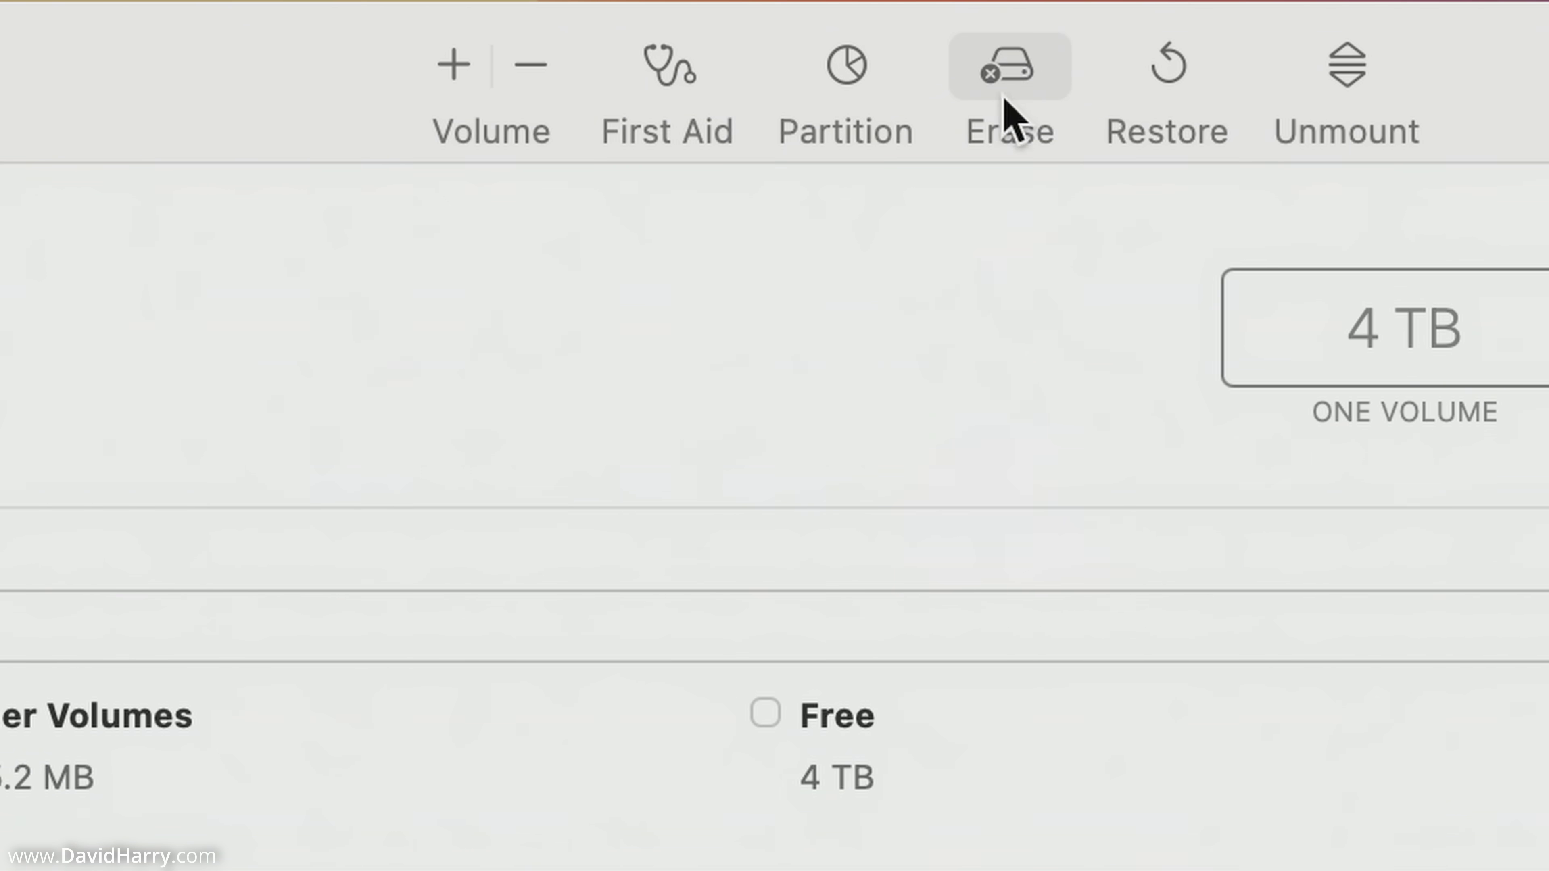
left_click(1009, 101)
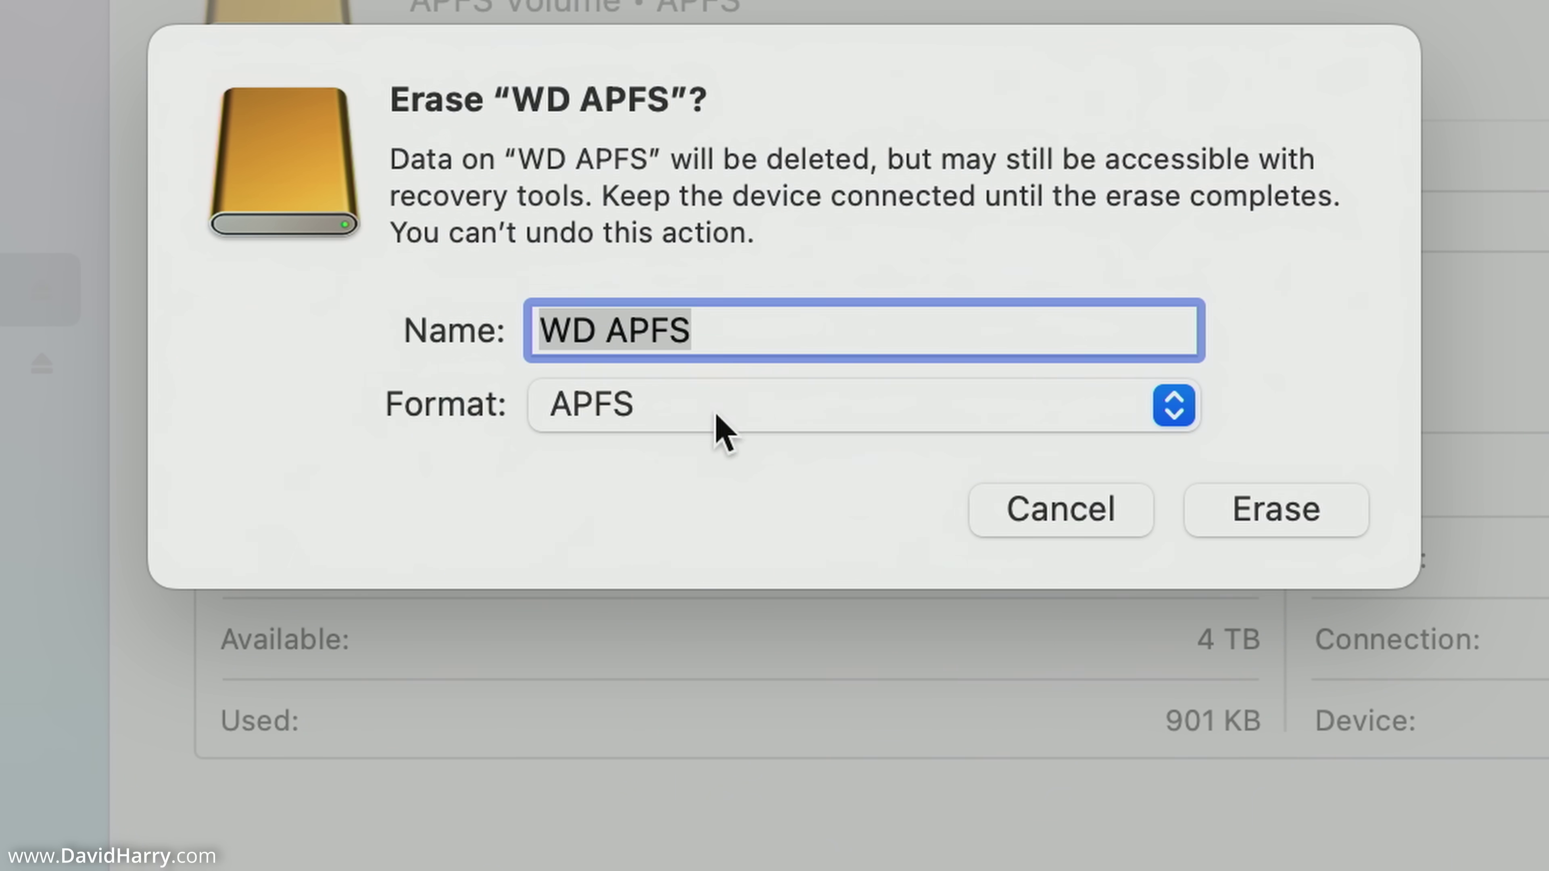
left_click(727, 414)
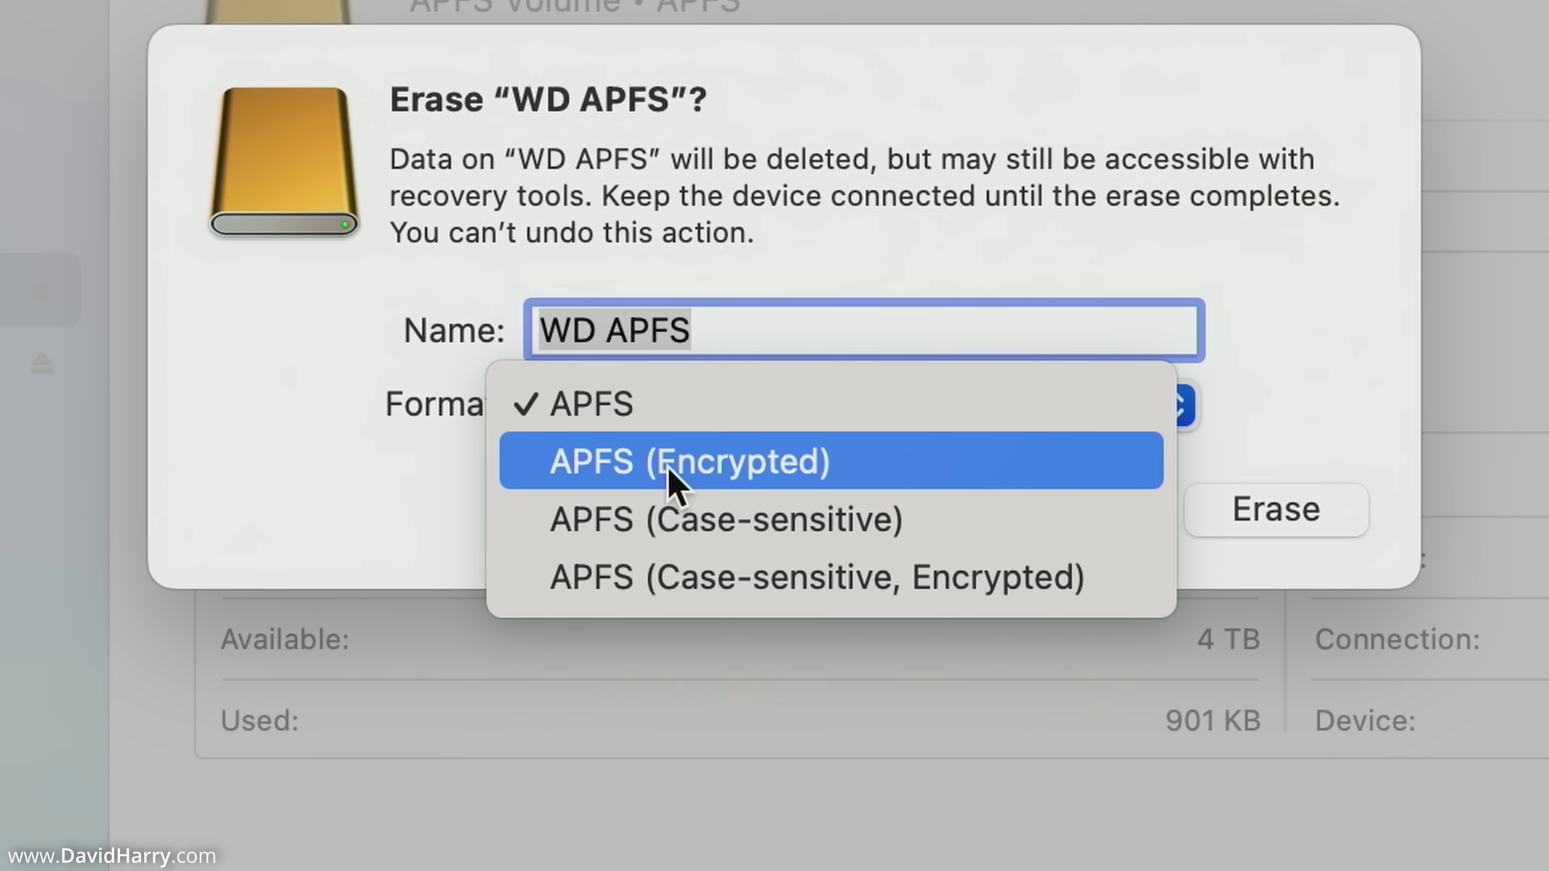
left_click(341, 549)
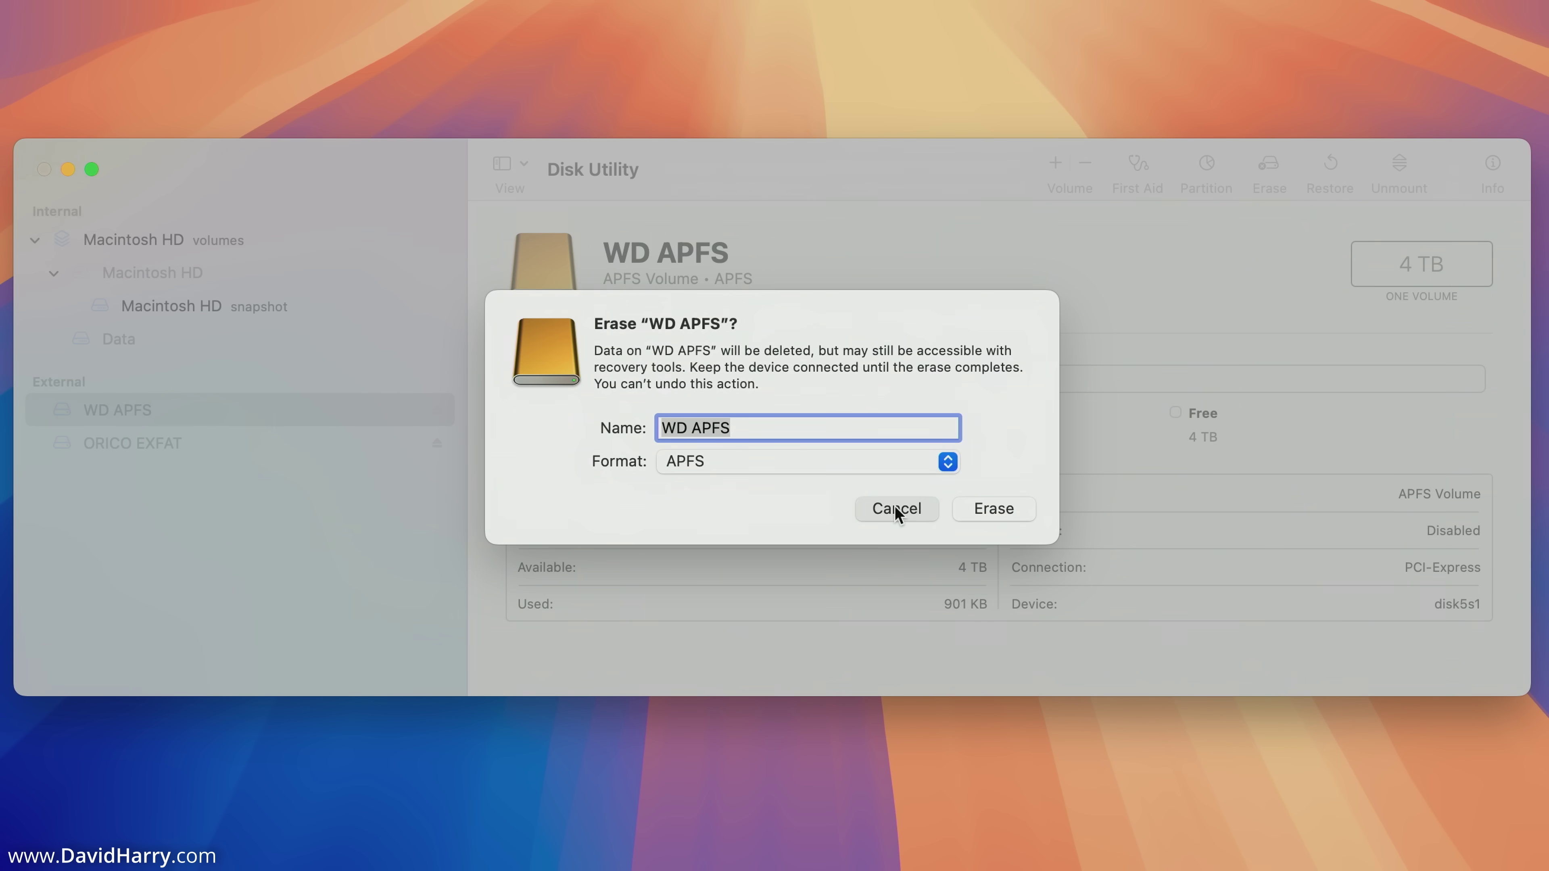
left_click(1048, 510)
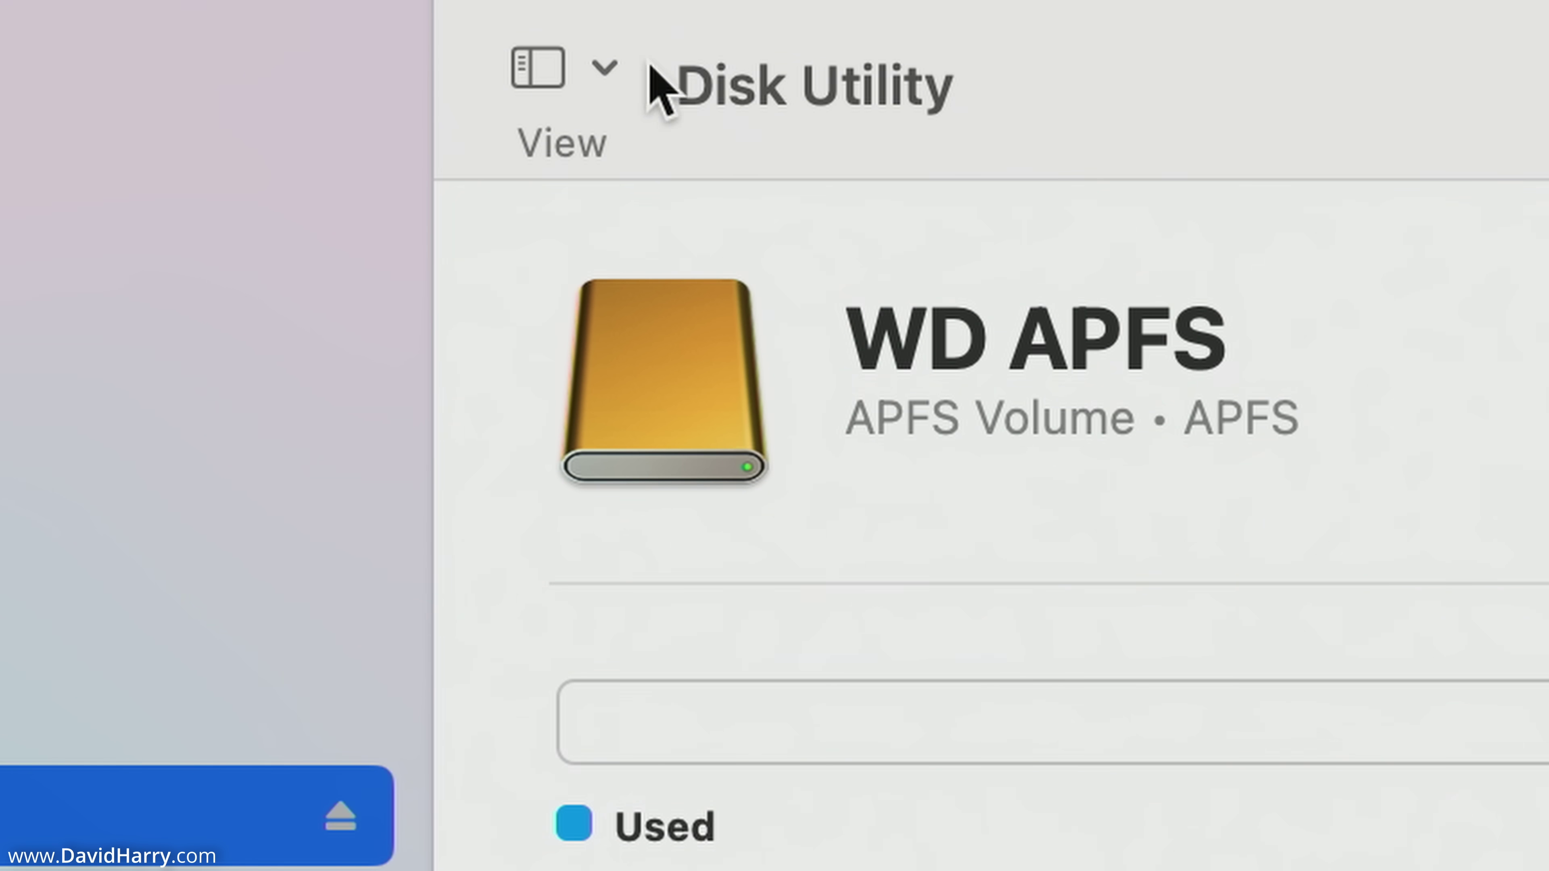
- Switch the Disk Utility sidebar view to Show All Devices
left_click(606, 71)
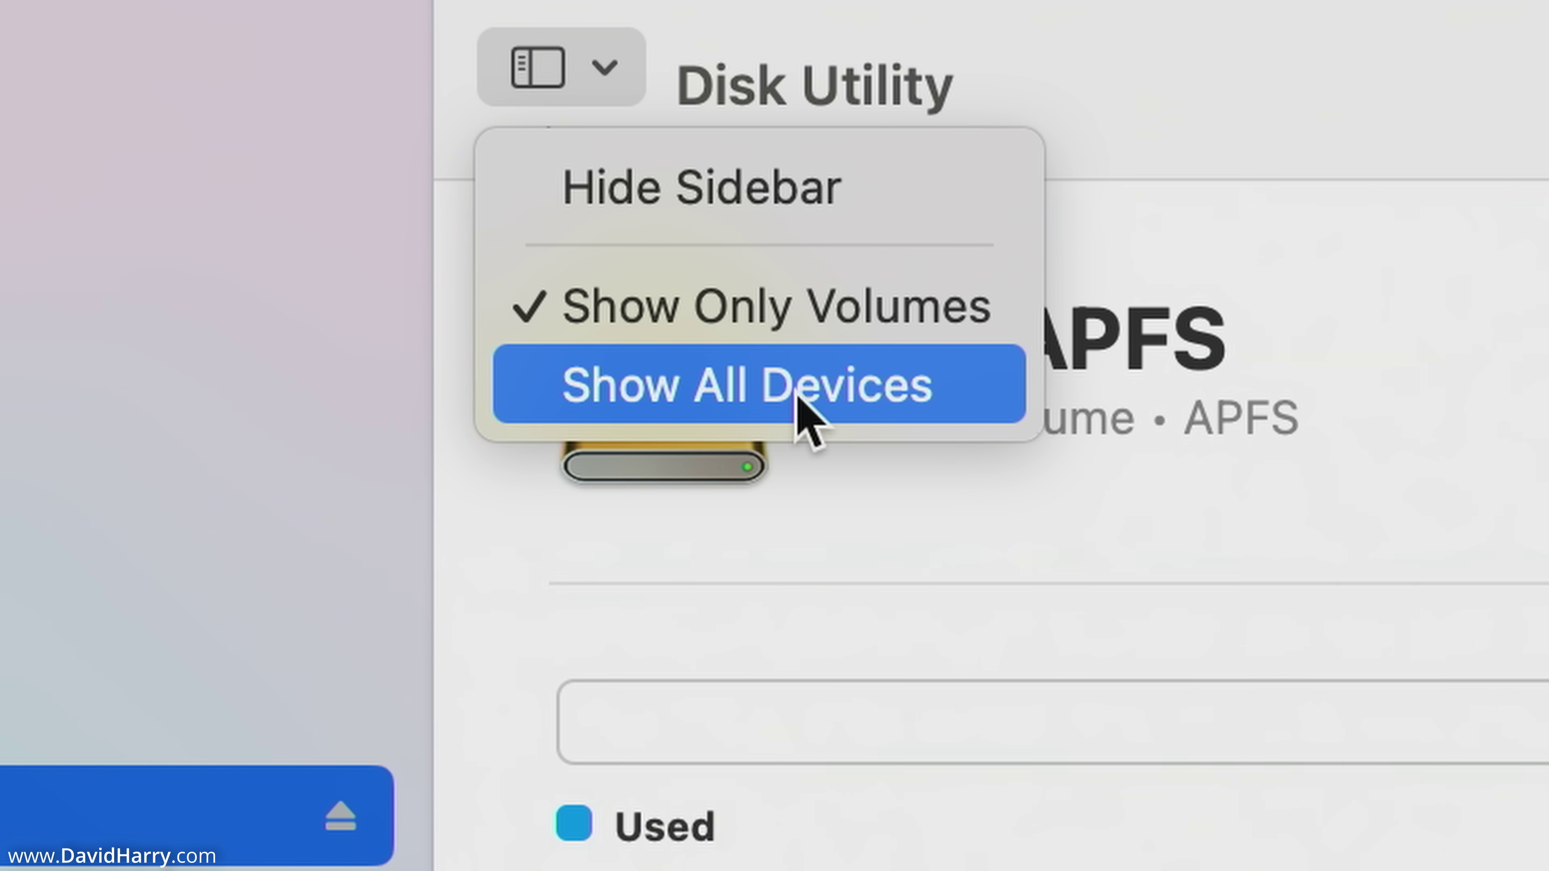
left_click(759, 397)
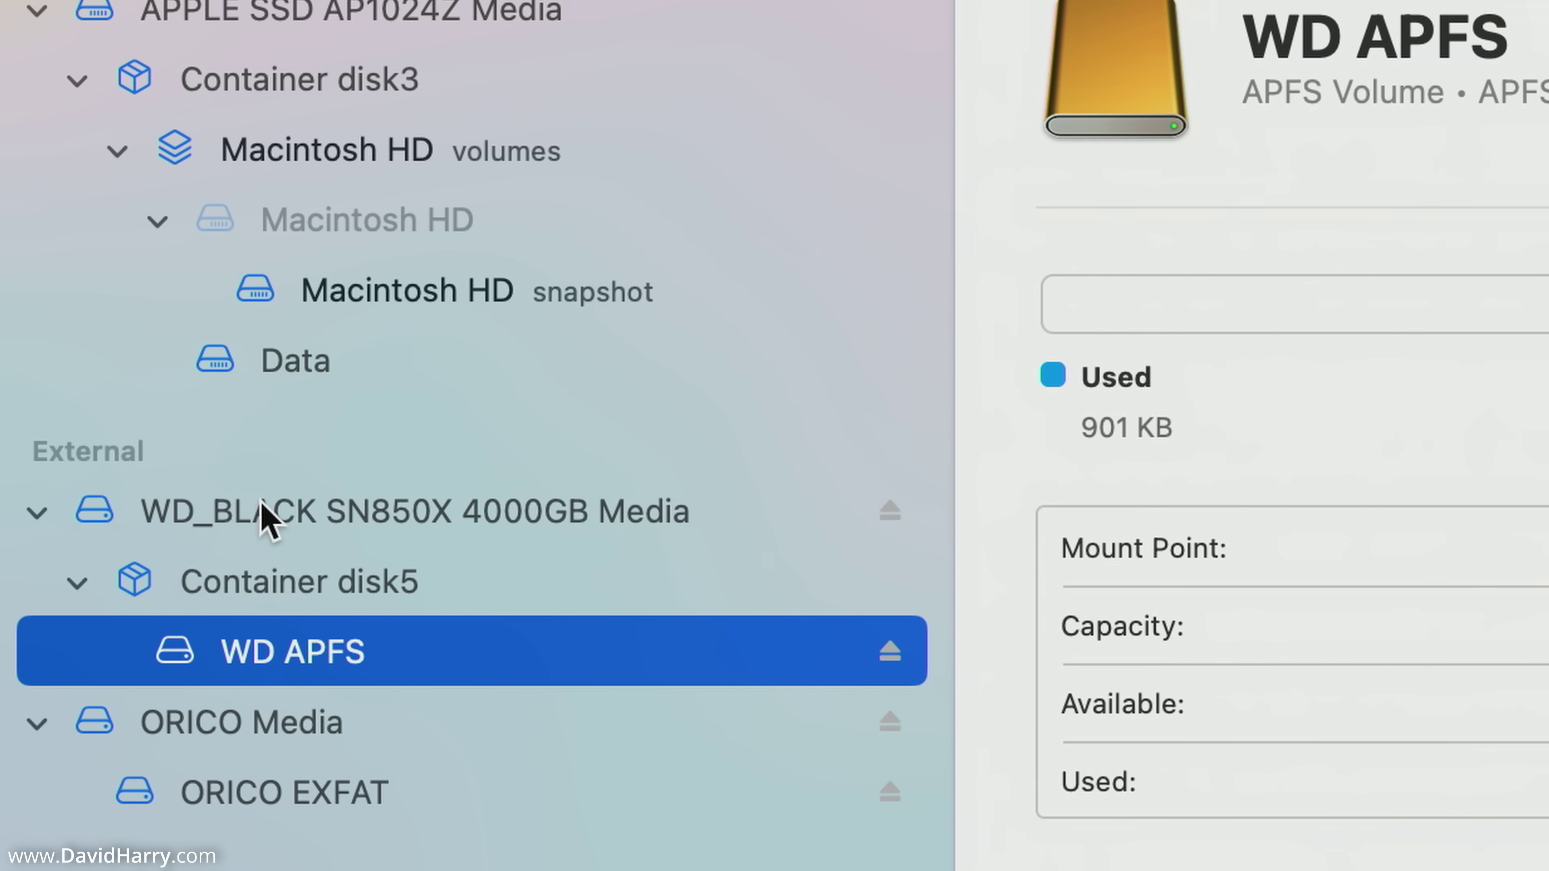
- Inspect WD_BLACK SN850X, Container disk5 and WD APFS, then start erasing the whole WD_BLACK drive
left_click(143, 480)
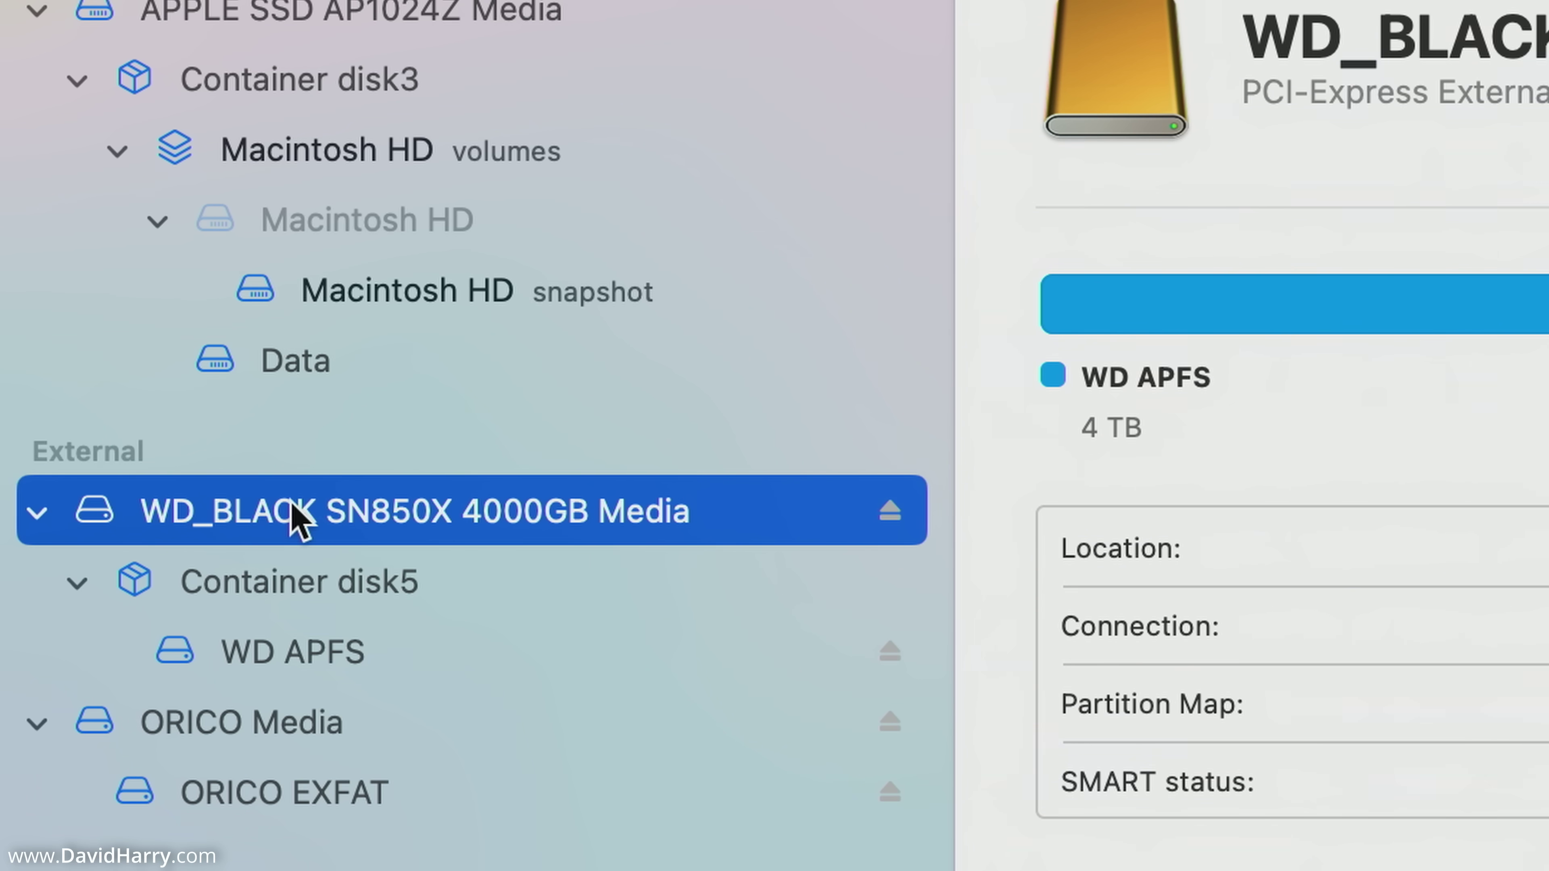
left_click(304, 577)
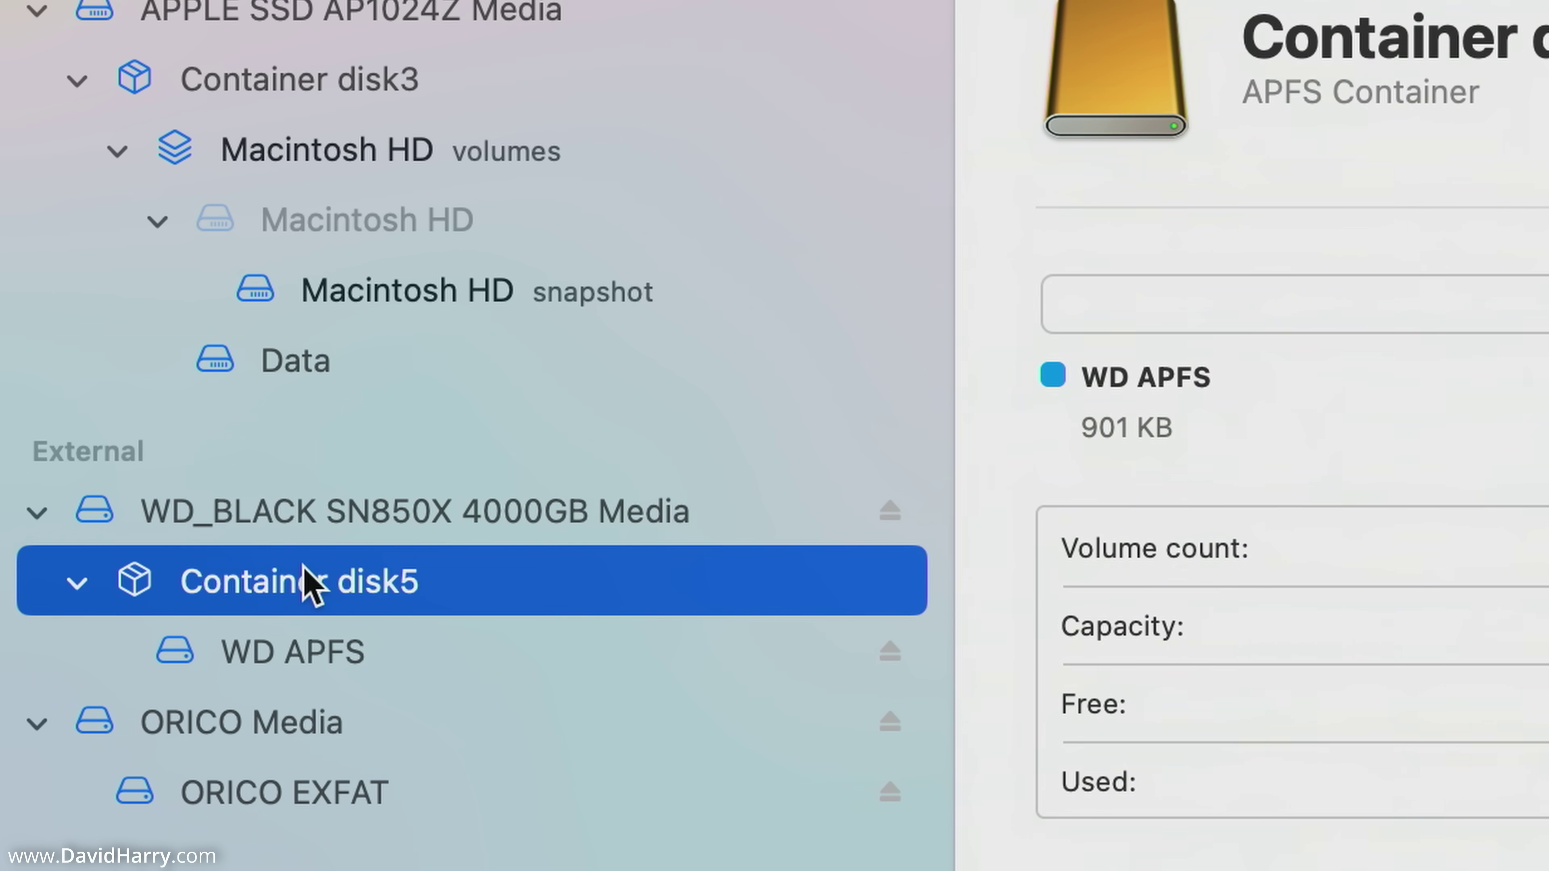
left_click(296, 654)
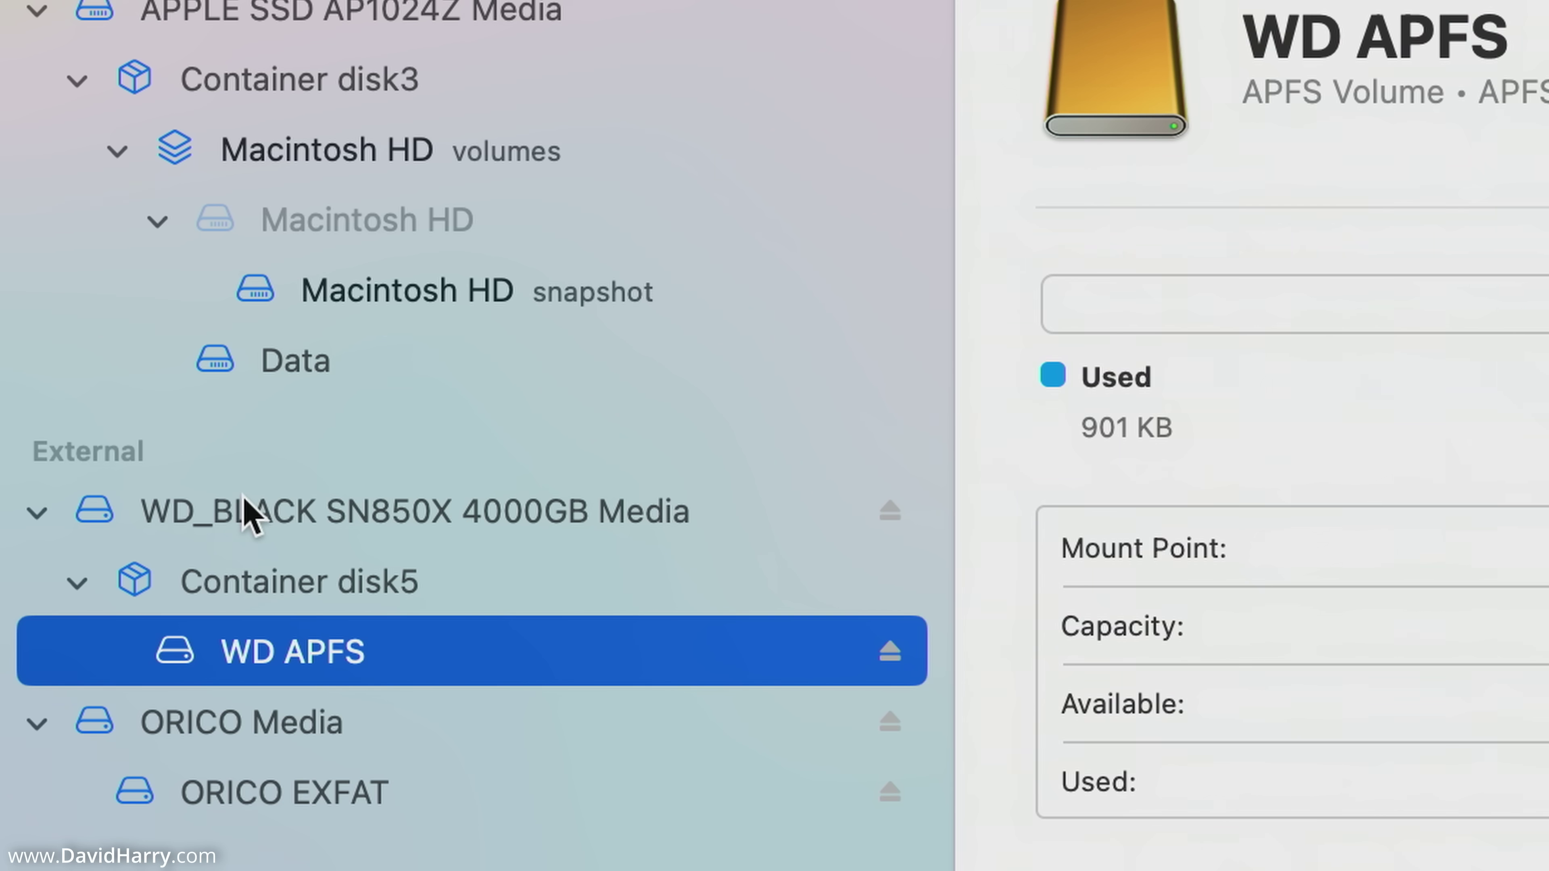
left_click(246, 512)
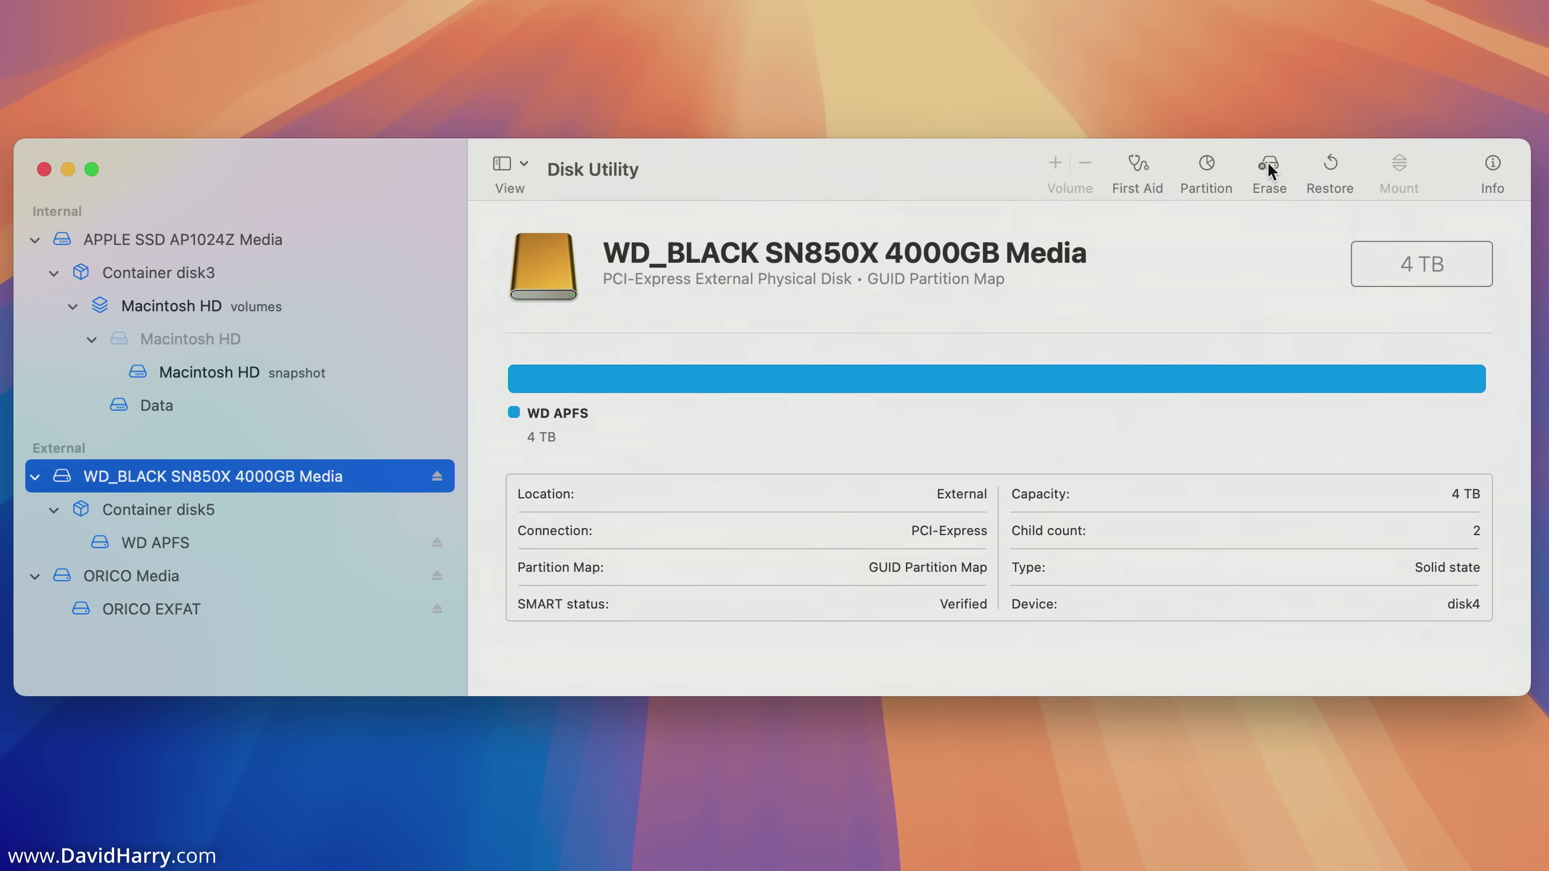
left_click(1268, 162)
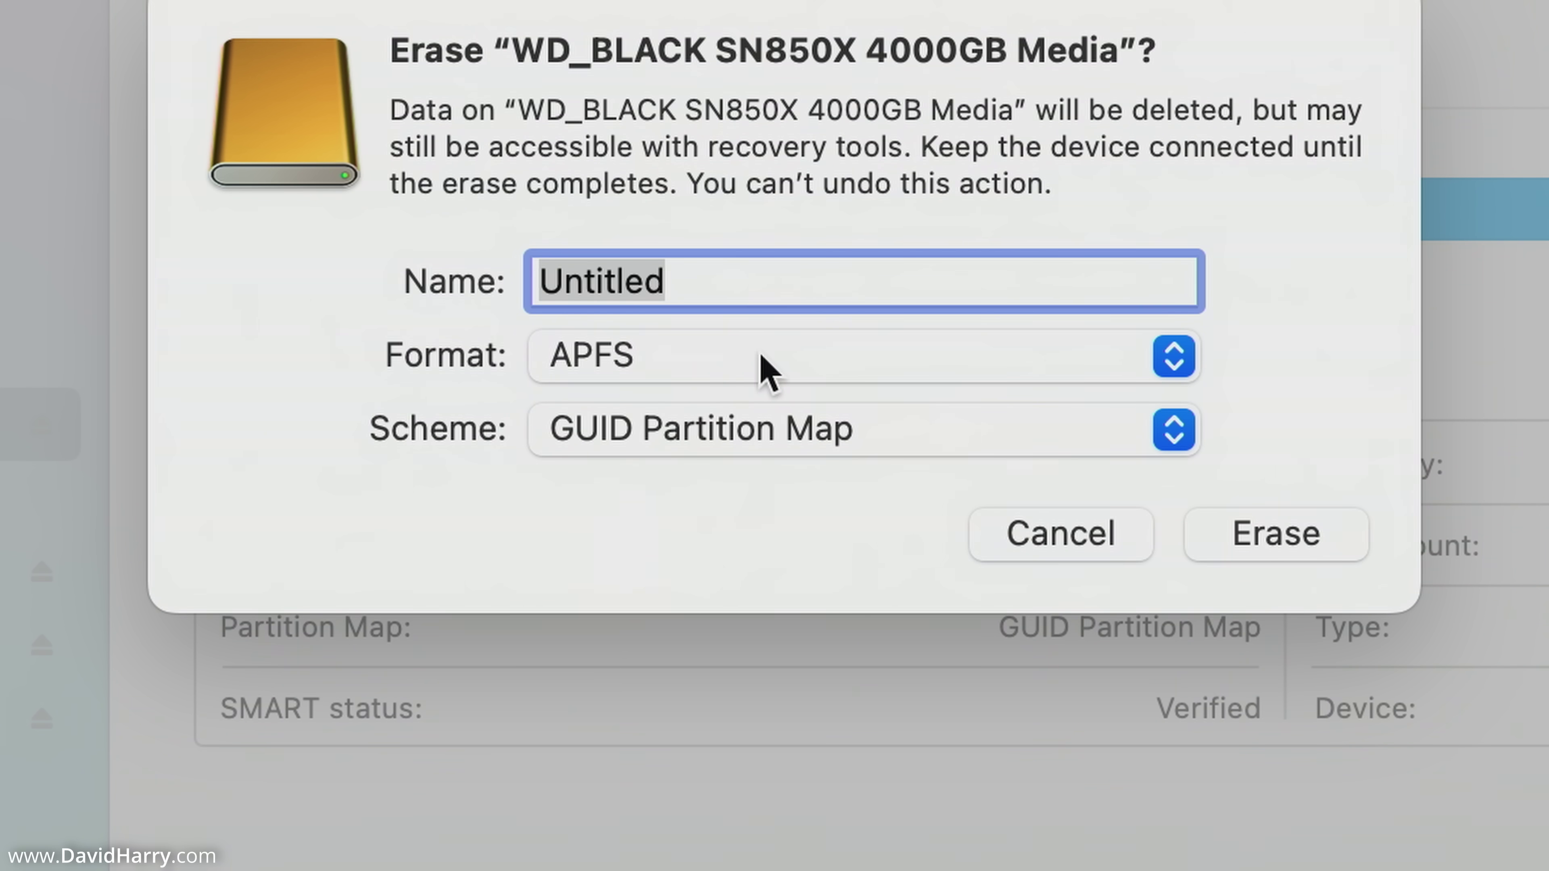
left_click(795, 358)
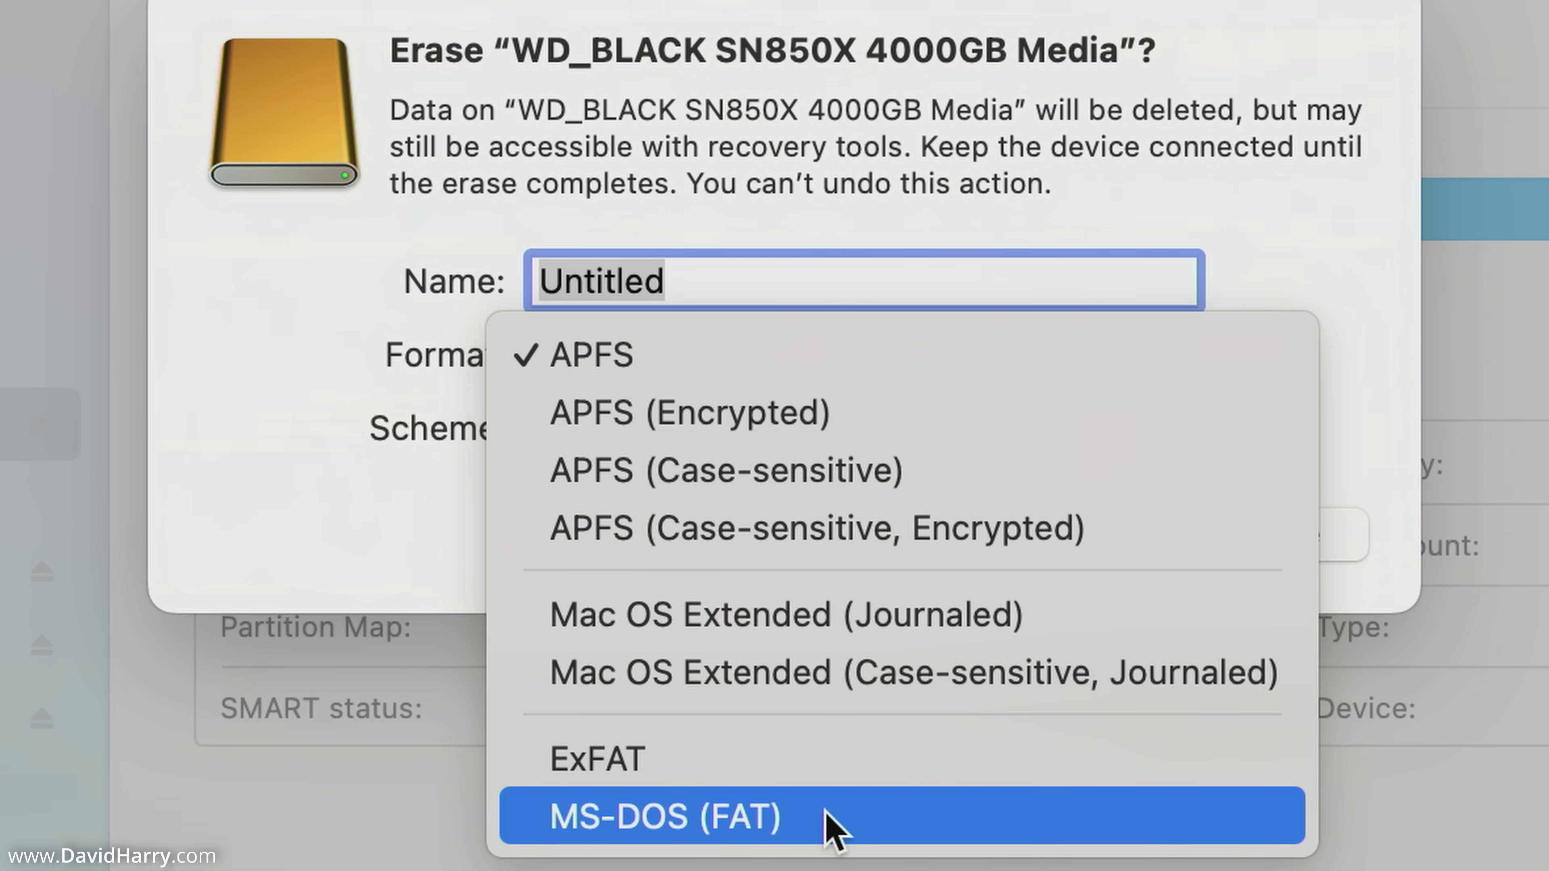
left_click(355, 535)
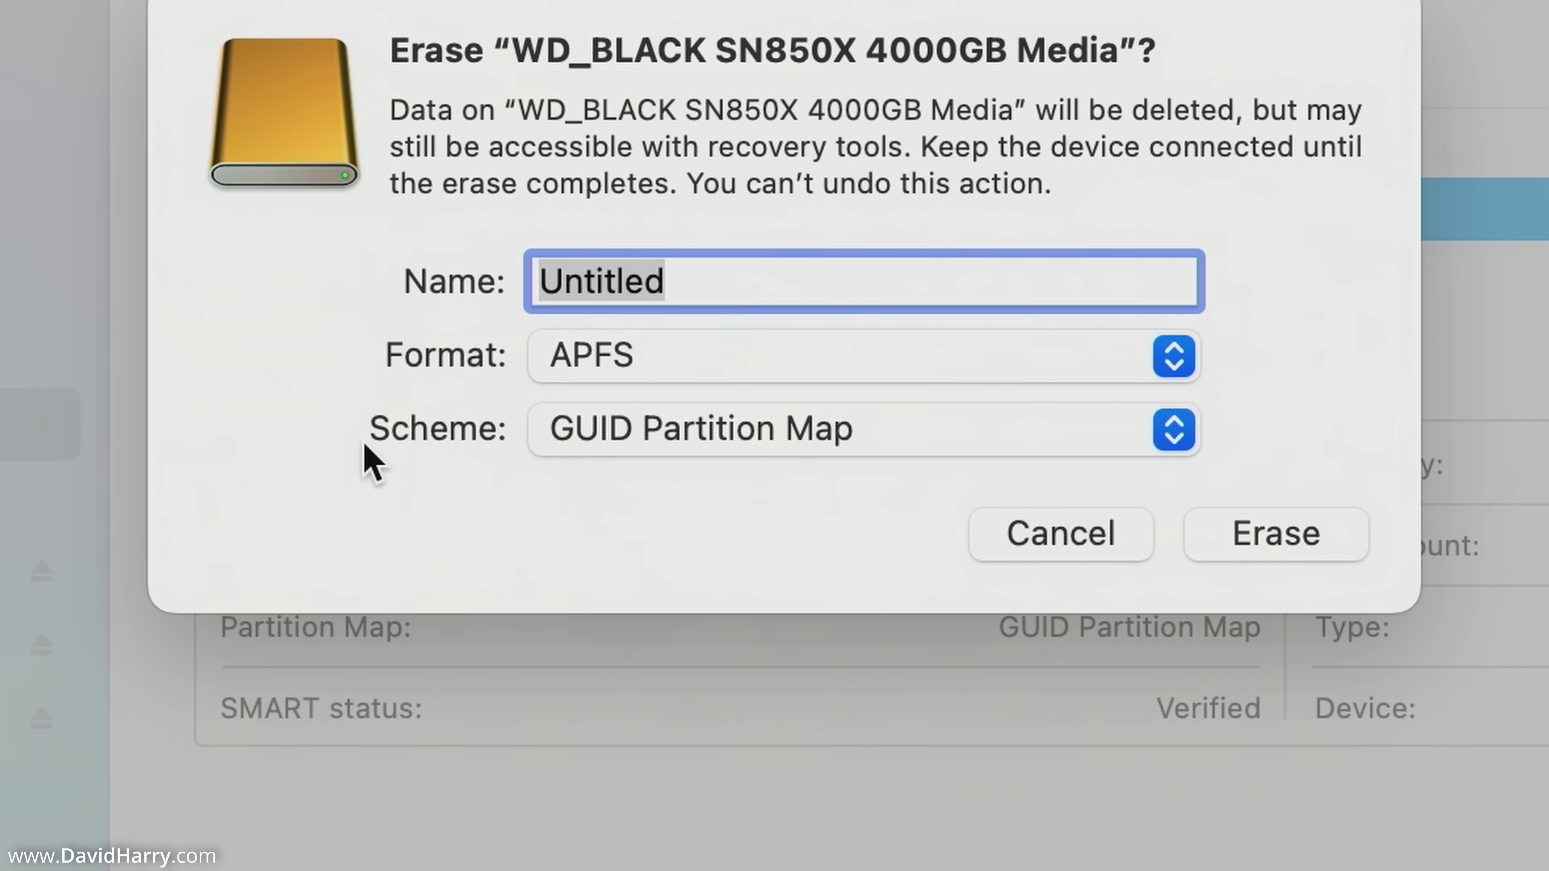
left_click(698, 434)
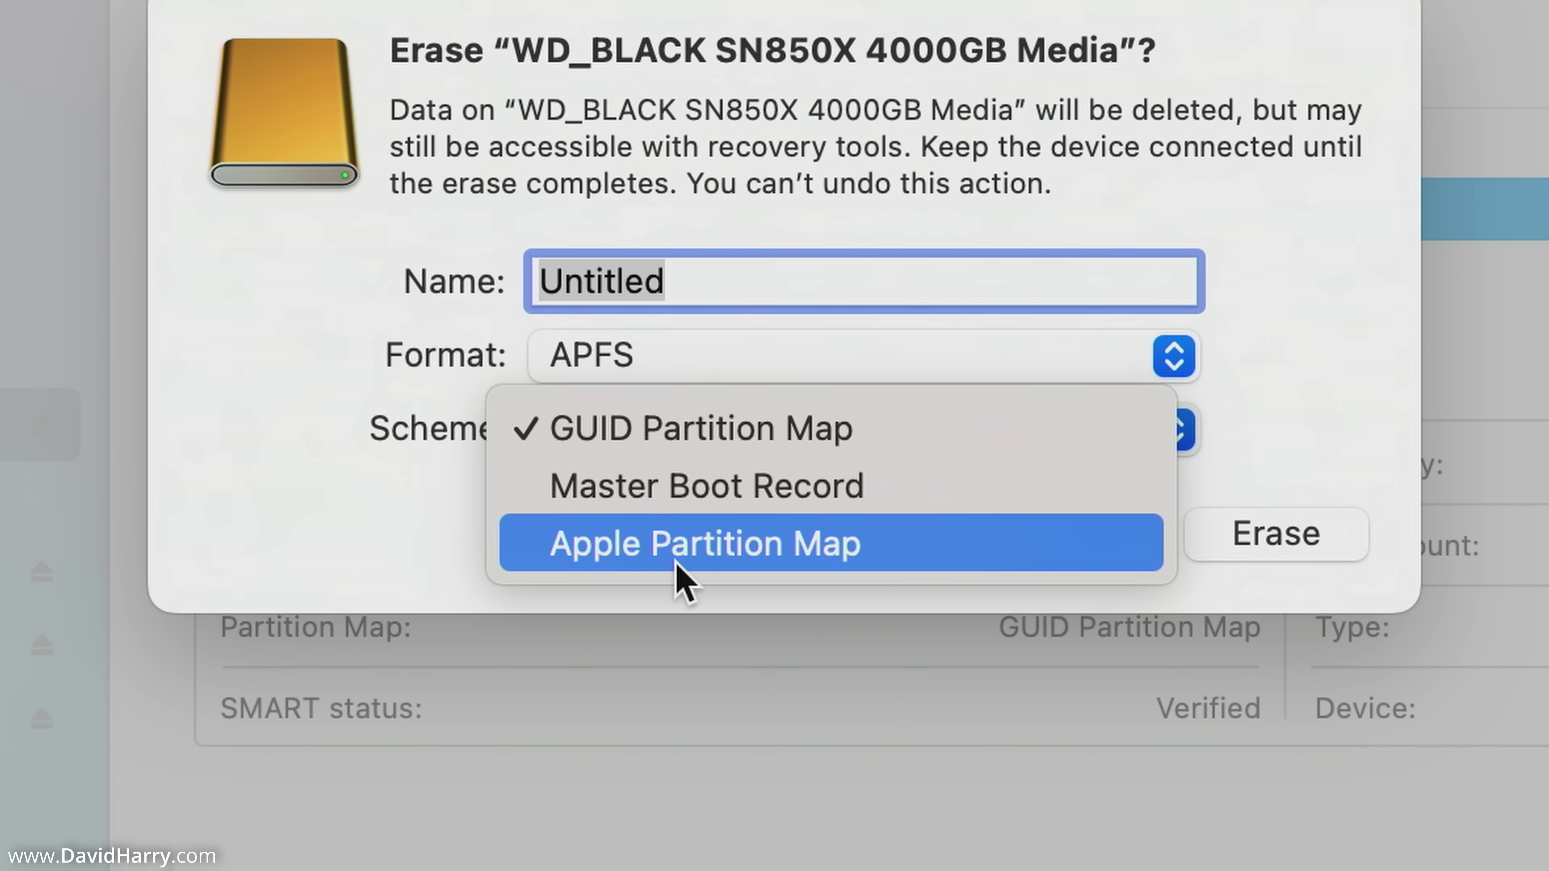
left_click(395, 541)
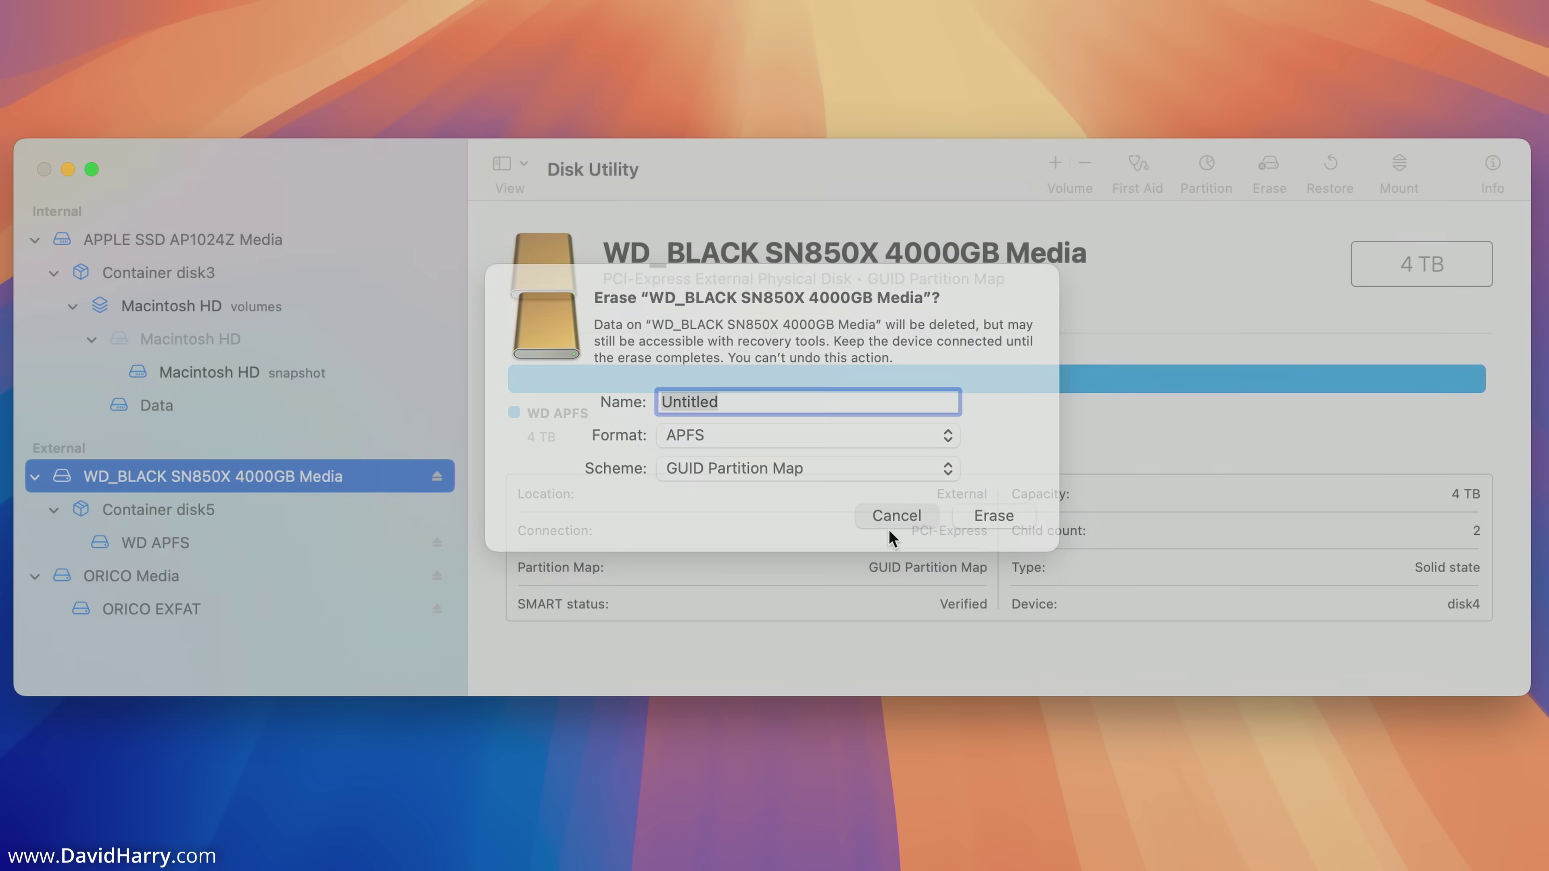
- Cancel the WD_BLACK erase, switch to Show Only Volumes, and select ORICO EXFAT
left_click(1052, 543)
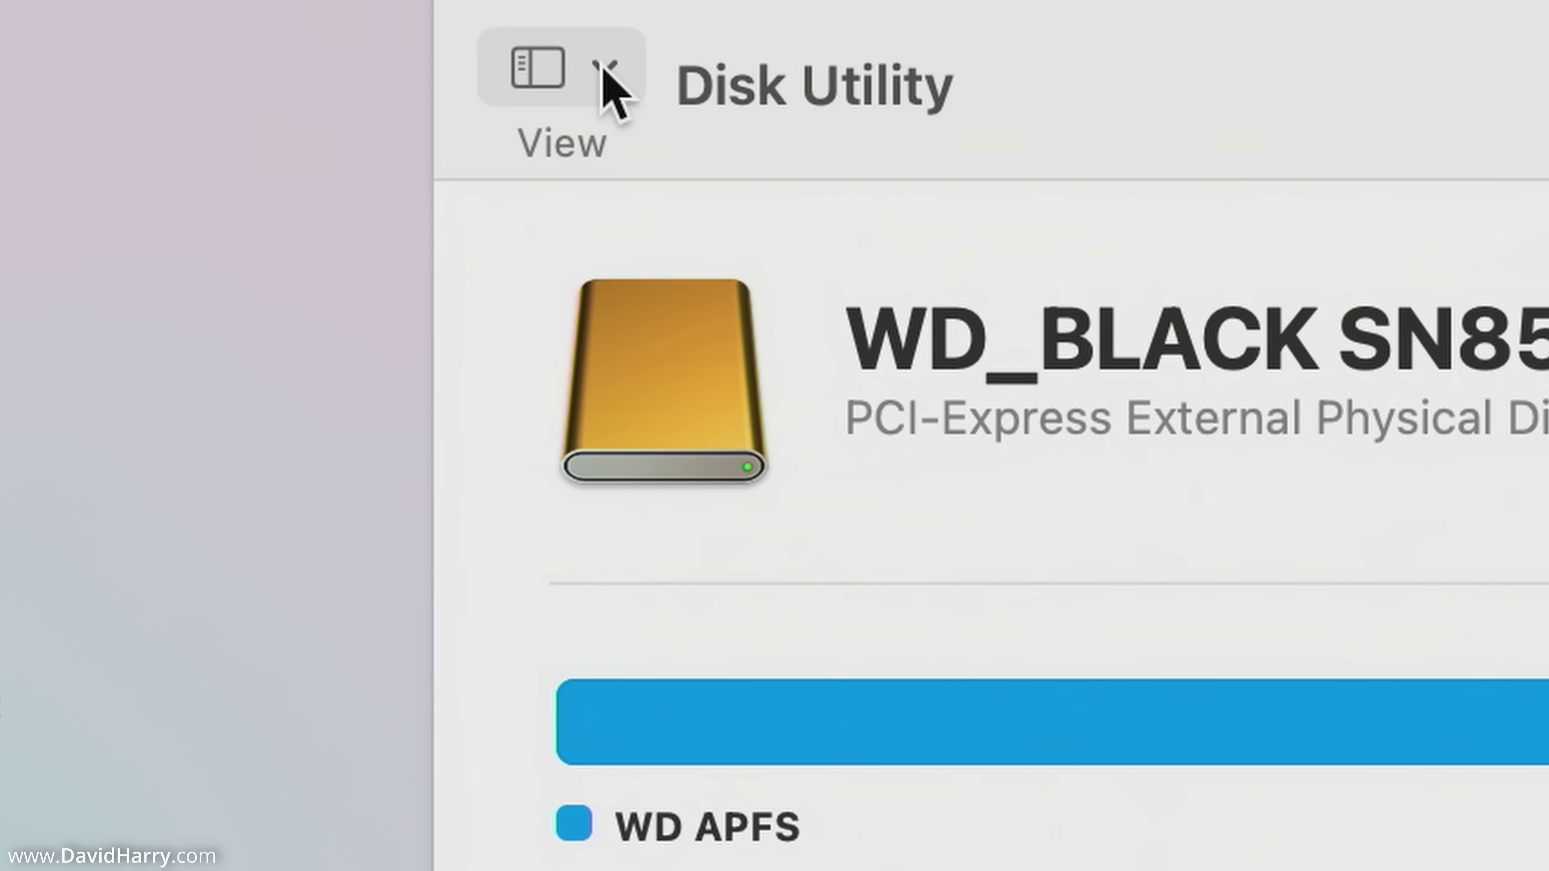
left_click(524, 165)
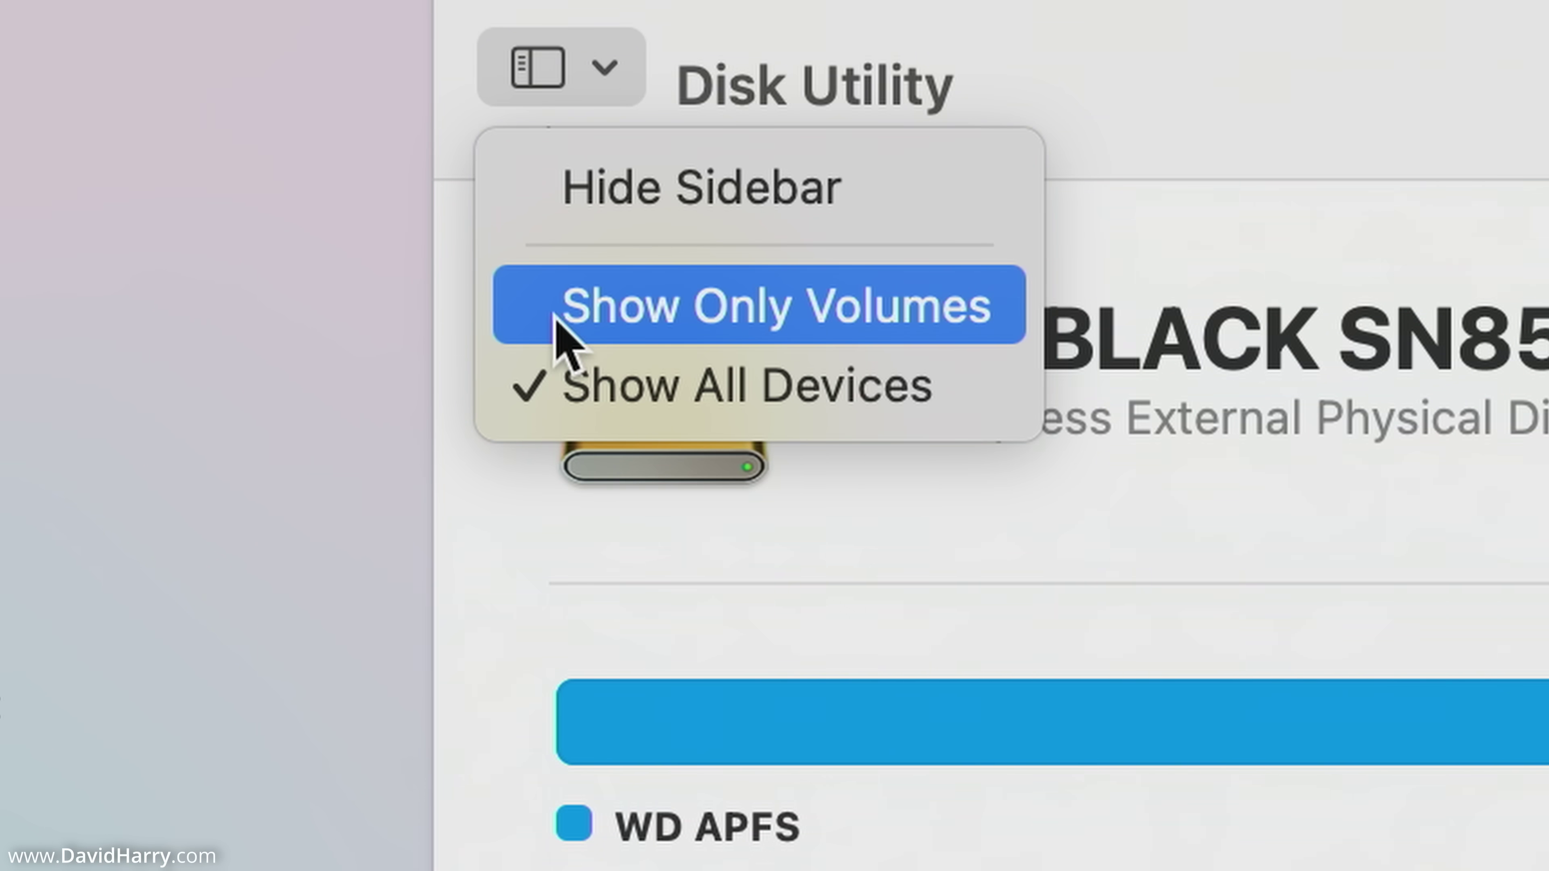
left_click(702, 306)
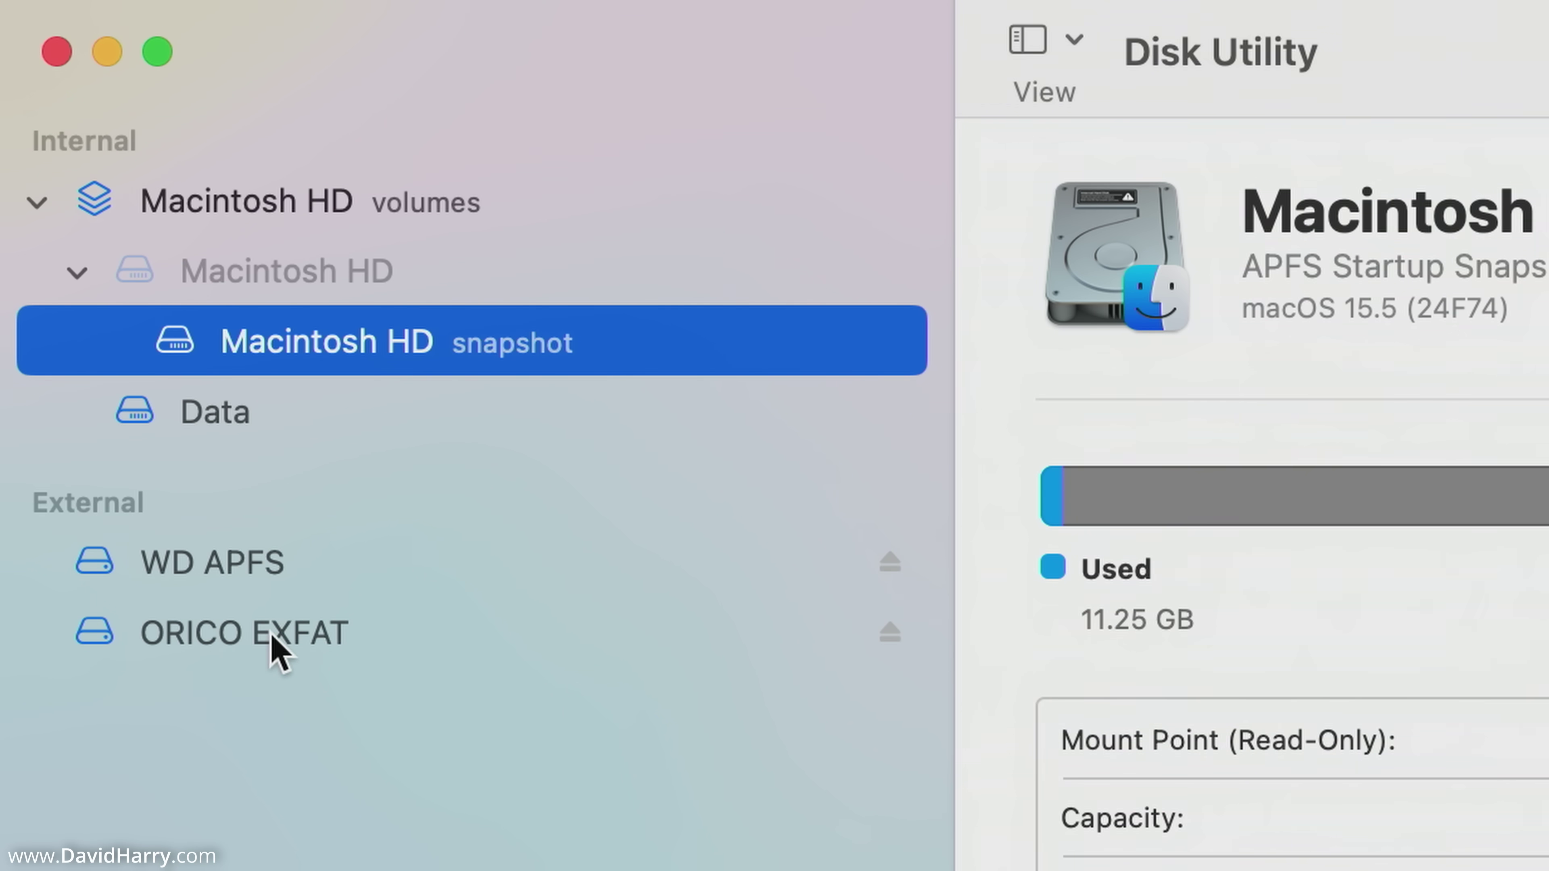
left_click(273, 638)
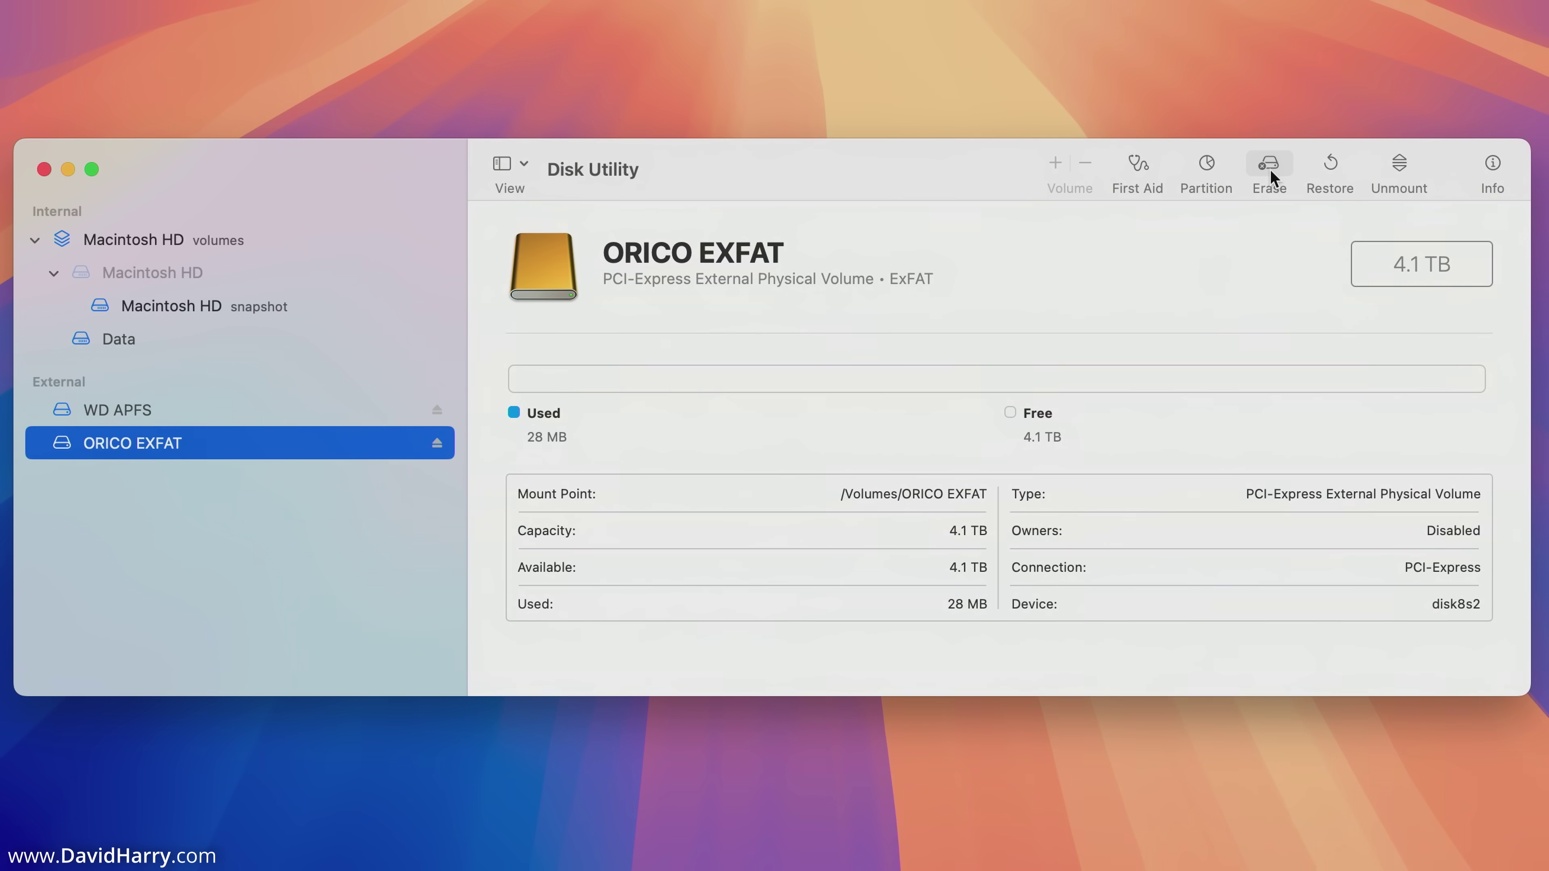
- Start erasing ORICO EXFAT and review the Format list twice, keeping ExFAT
left_click(1271, 170)
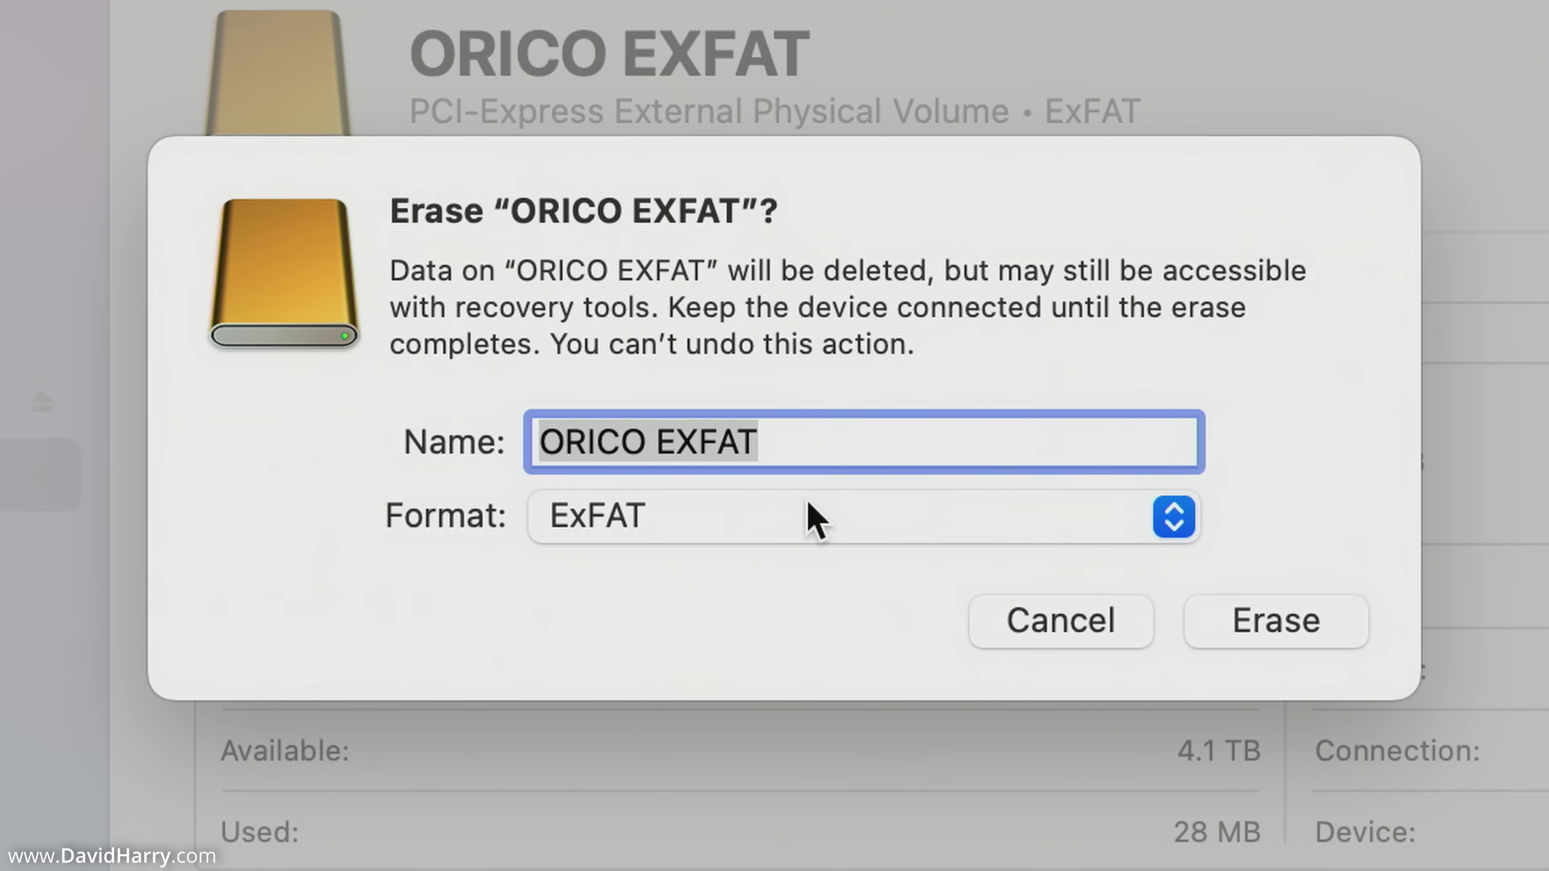
left_click(820, 515)
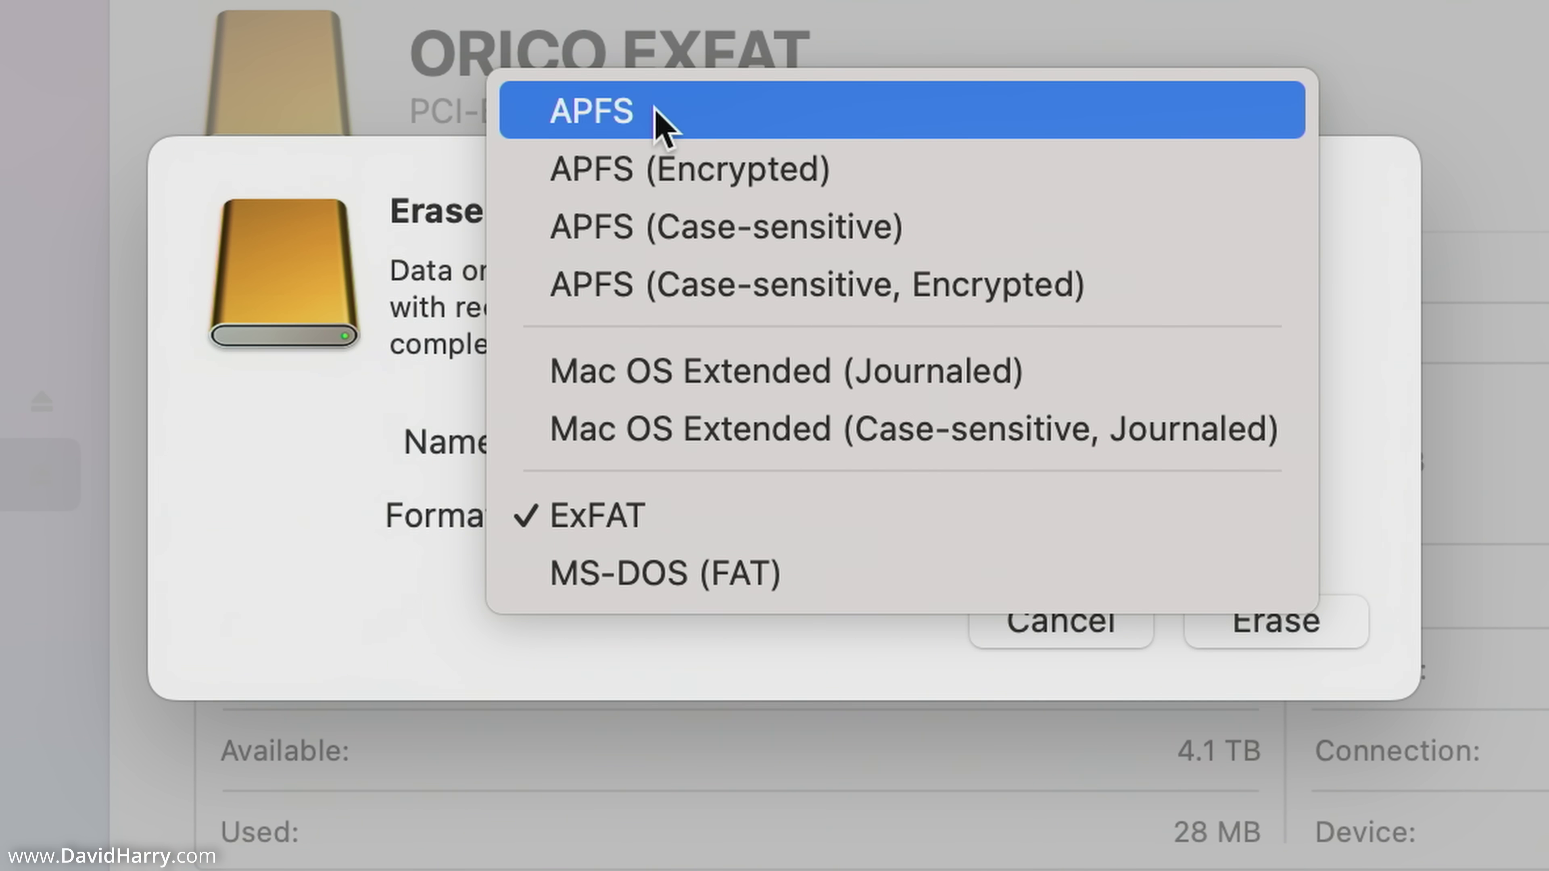
left_click(299, 520)
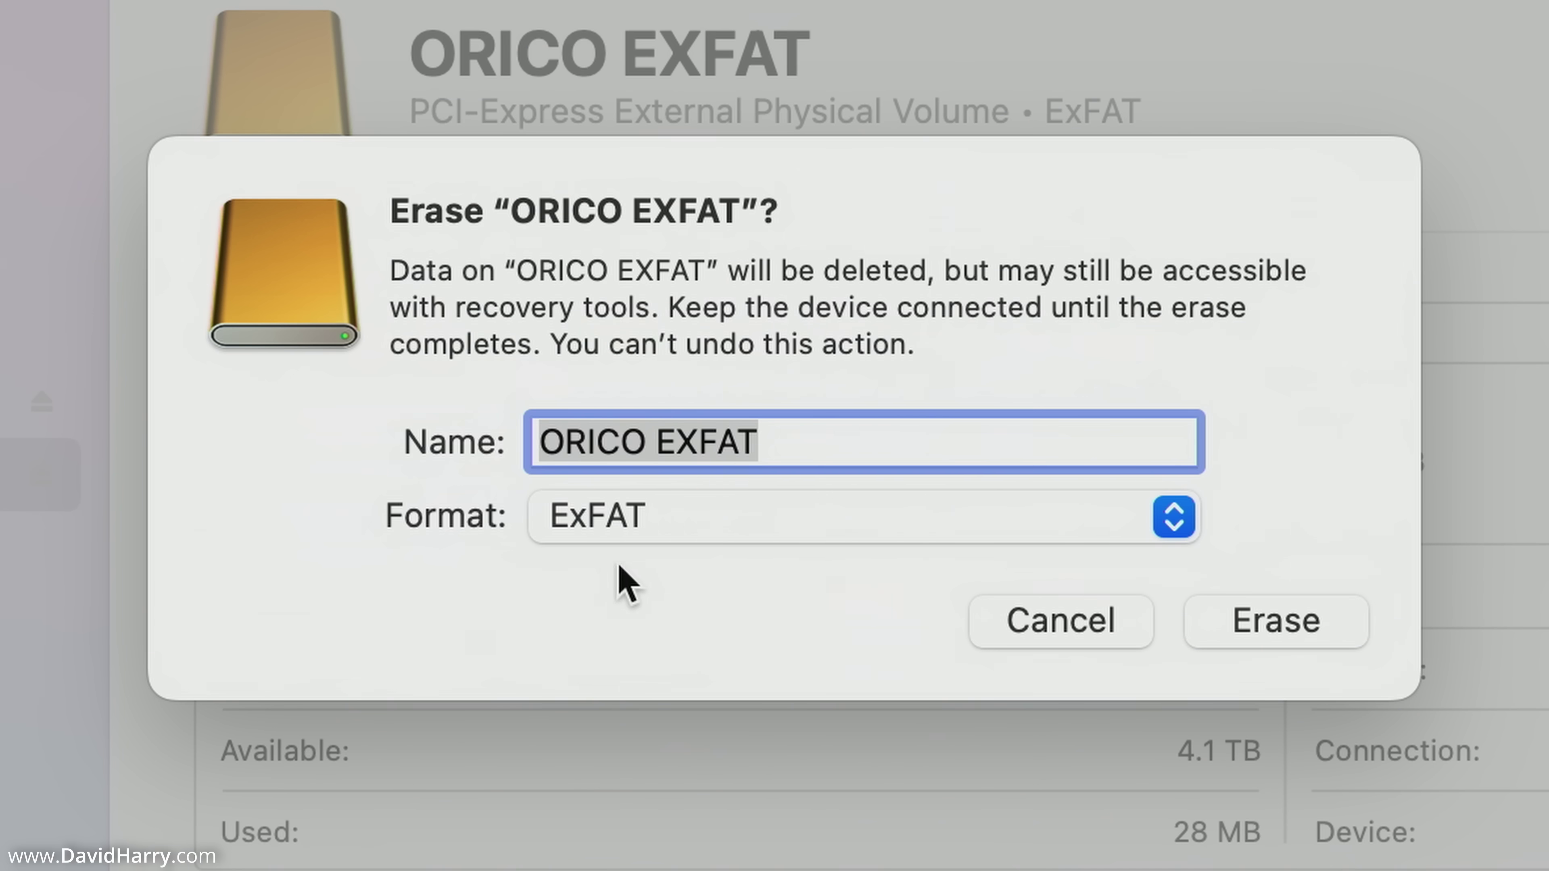
left_click(744, 464)
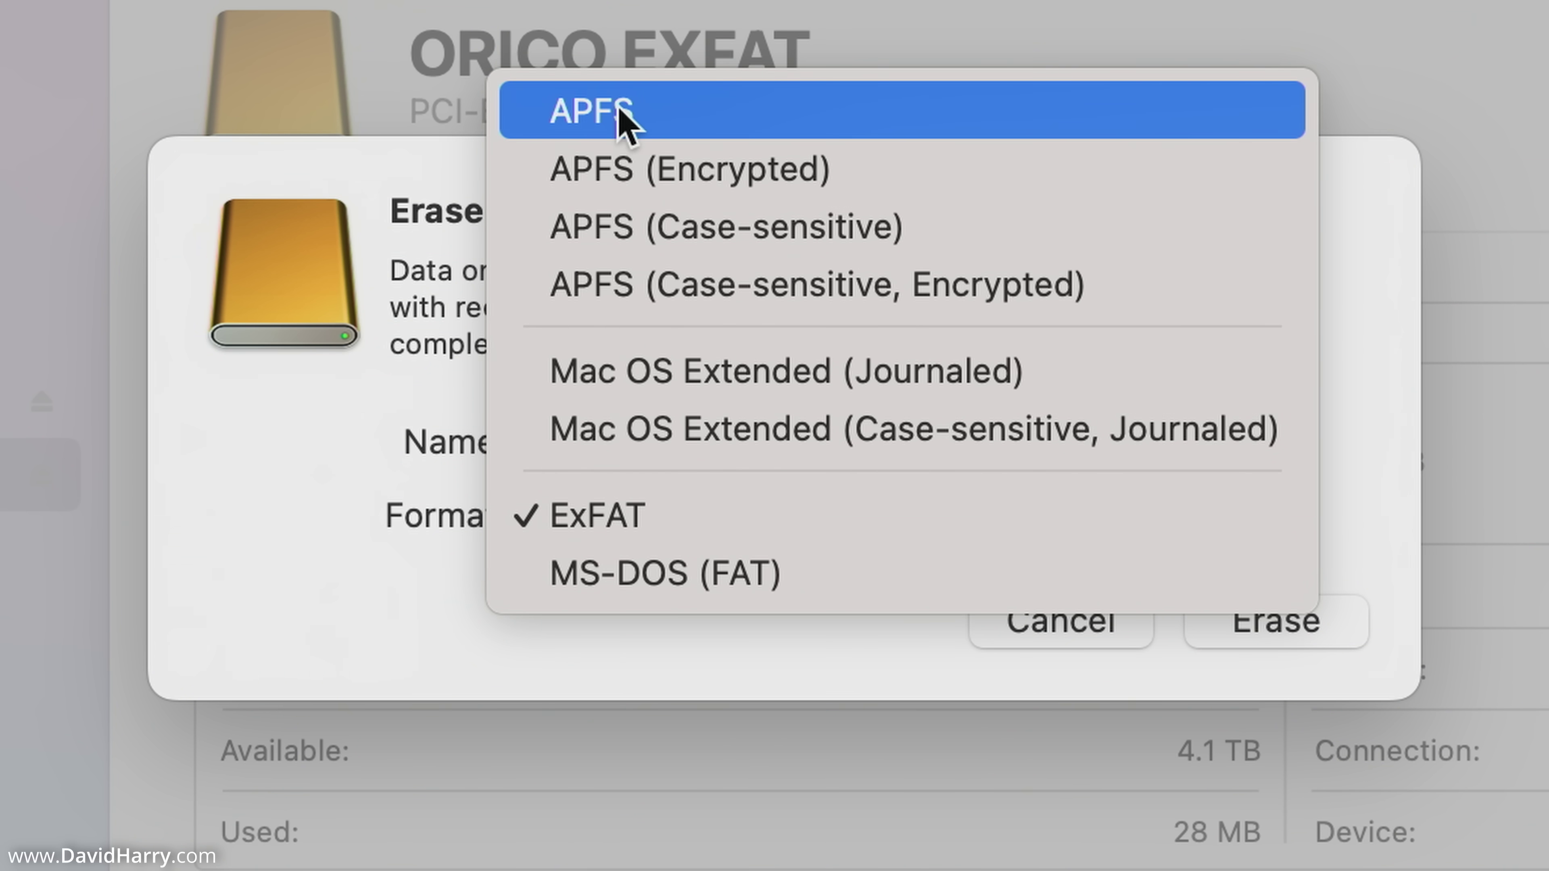
left_click(351, 606)
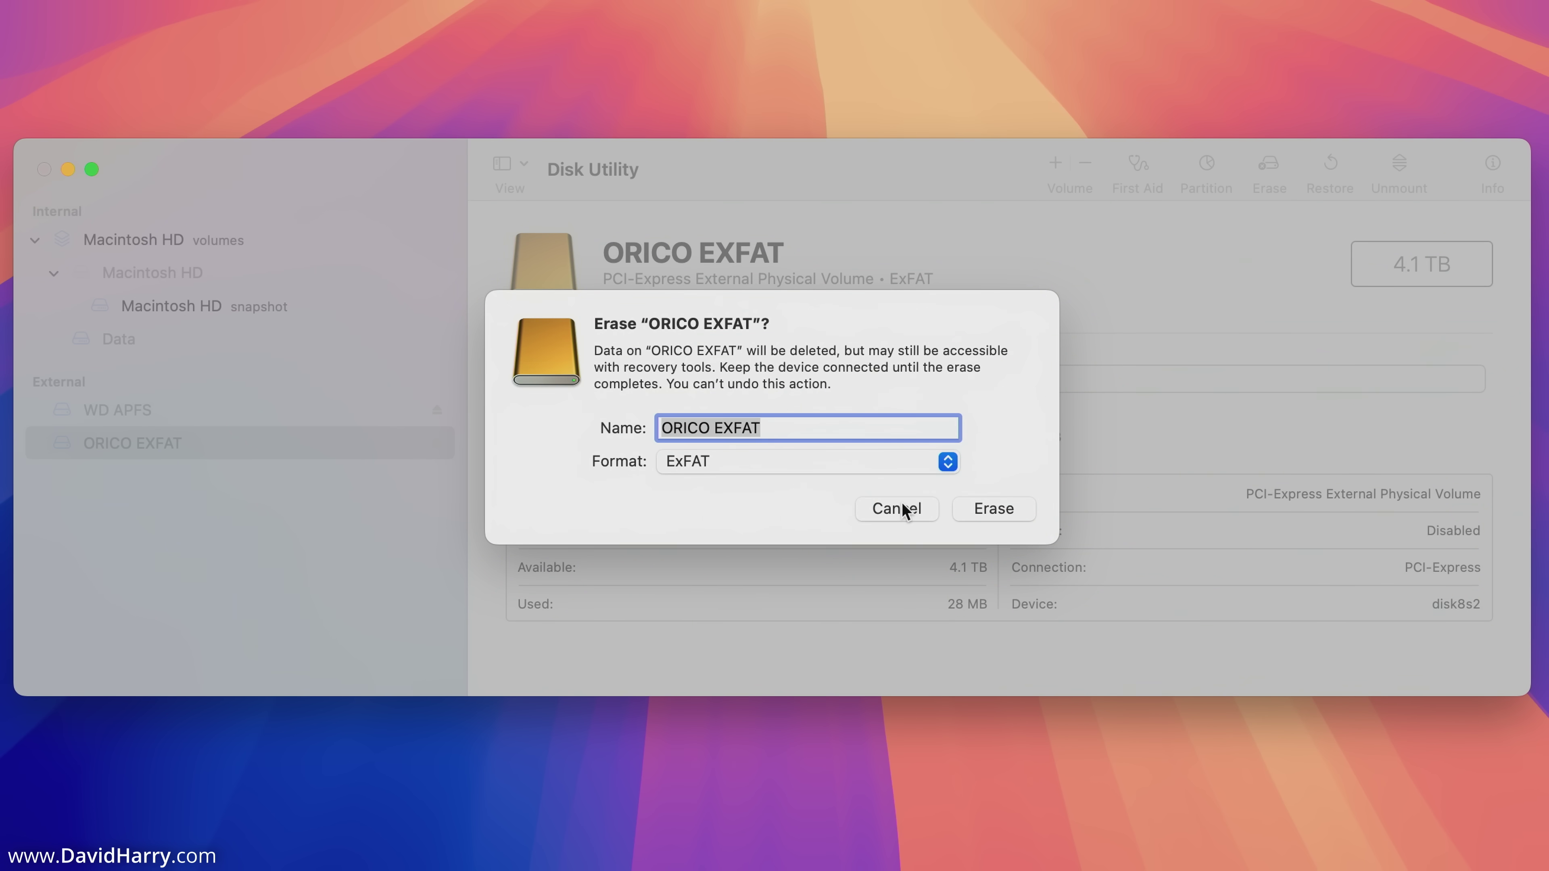
- Cancel the volume erase, switch to Show All Devices, and select ORICO Media
left_click(896, 507)
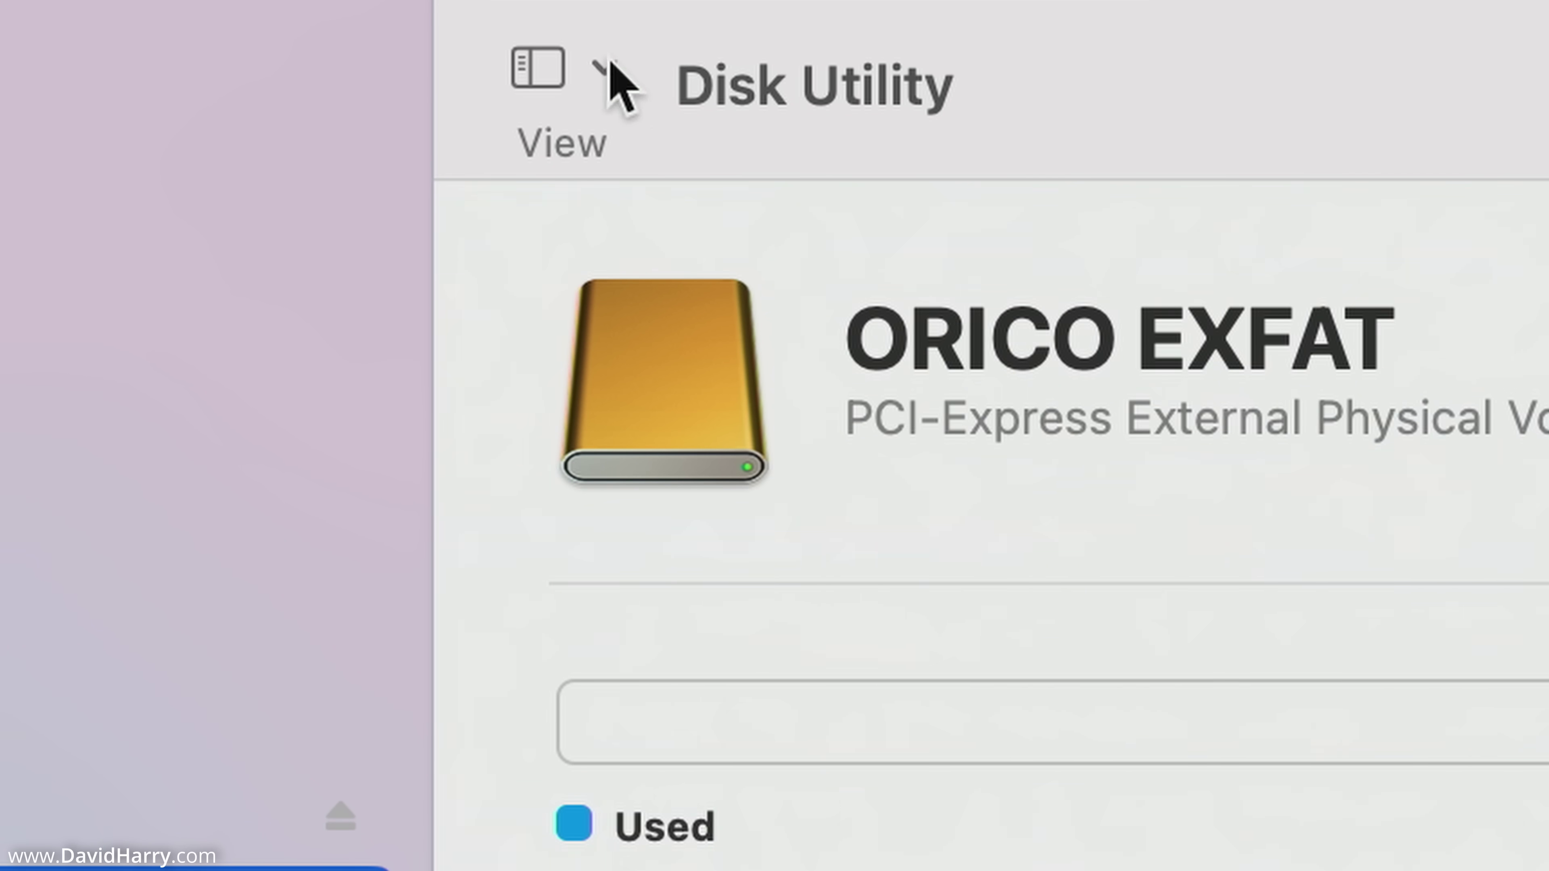
left_click(603, 68)
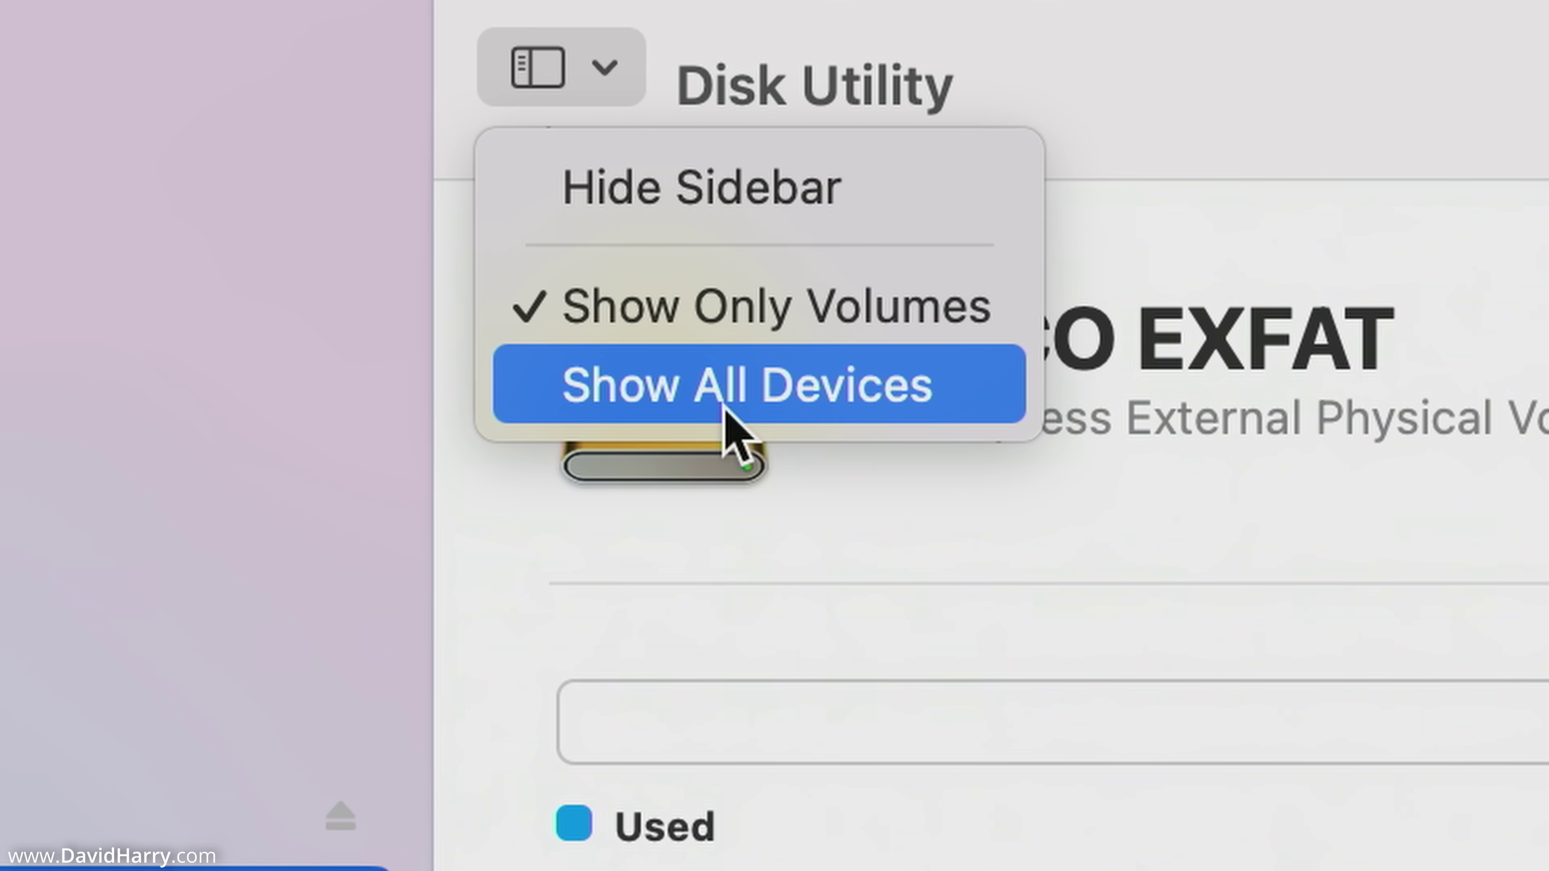
left_click(767, 396)
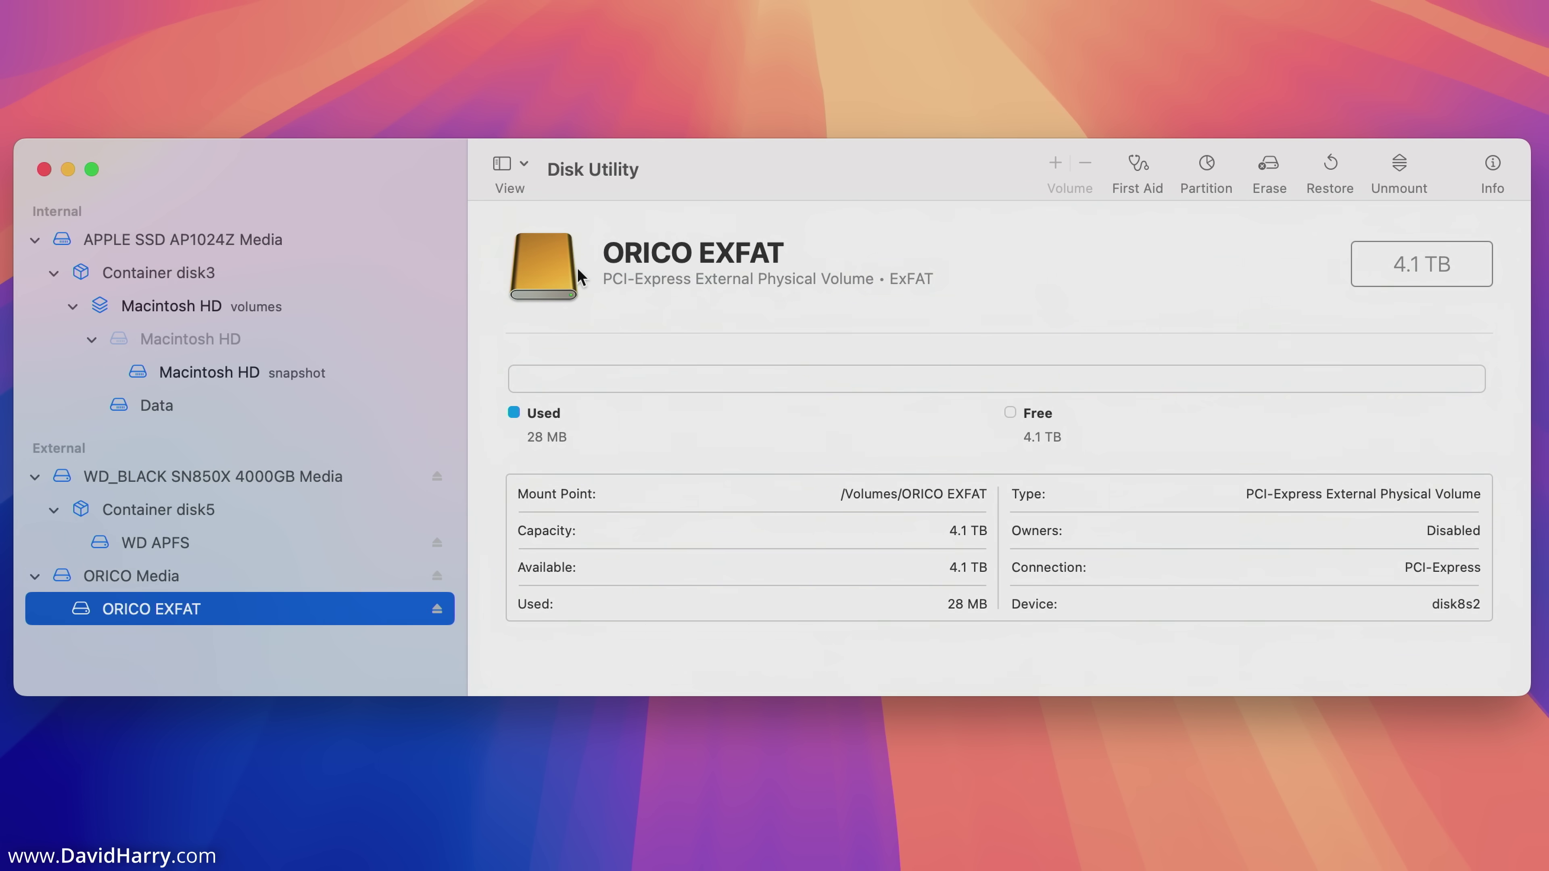
left_click(131, 579)
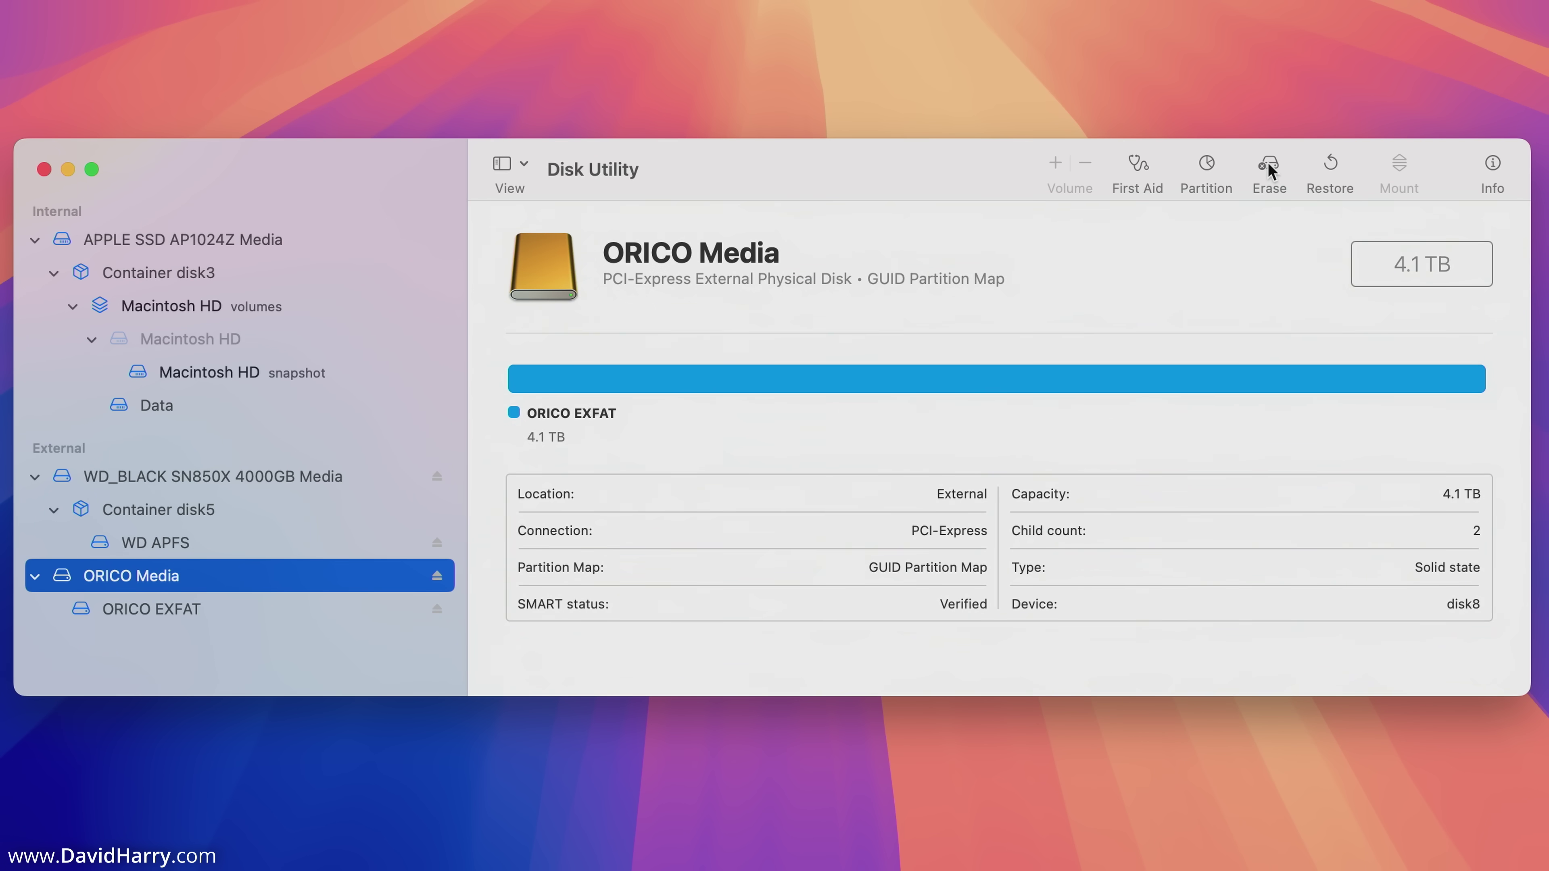
- Start erasing ORICO Media and review its Format and Scheme lists, keeping APFS and GUID Partition Map
left_click(1269, 167)
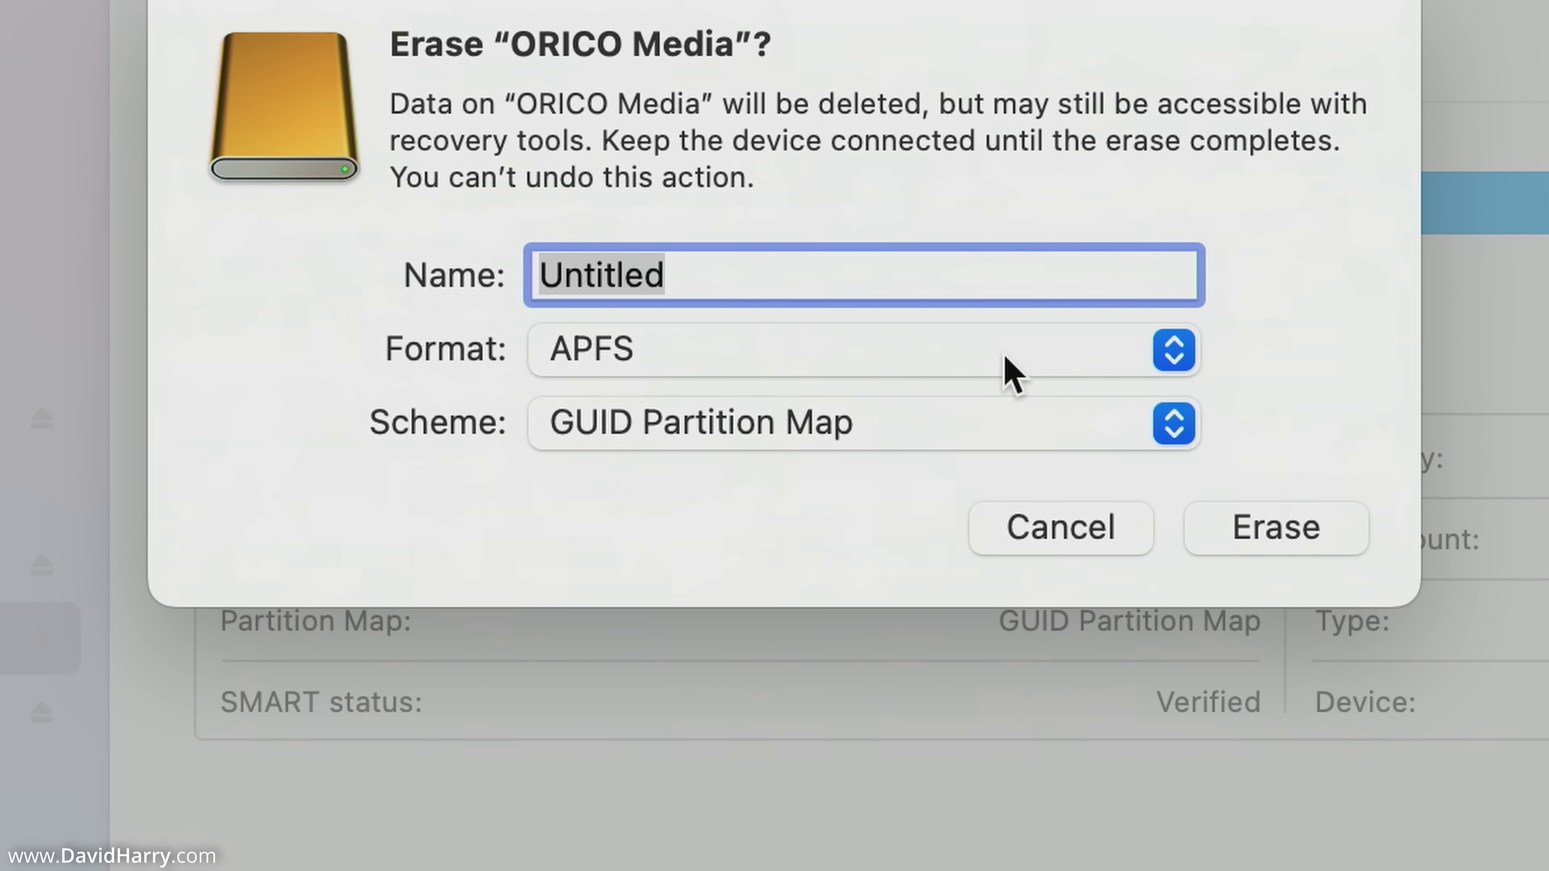
left_click(872, 448)
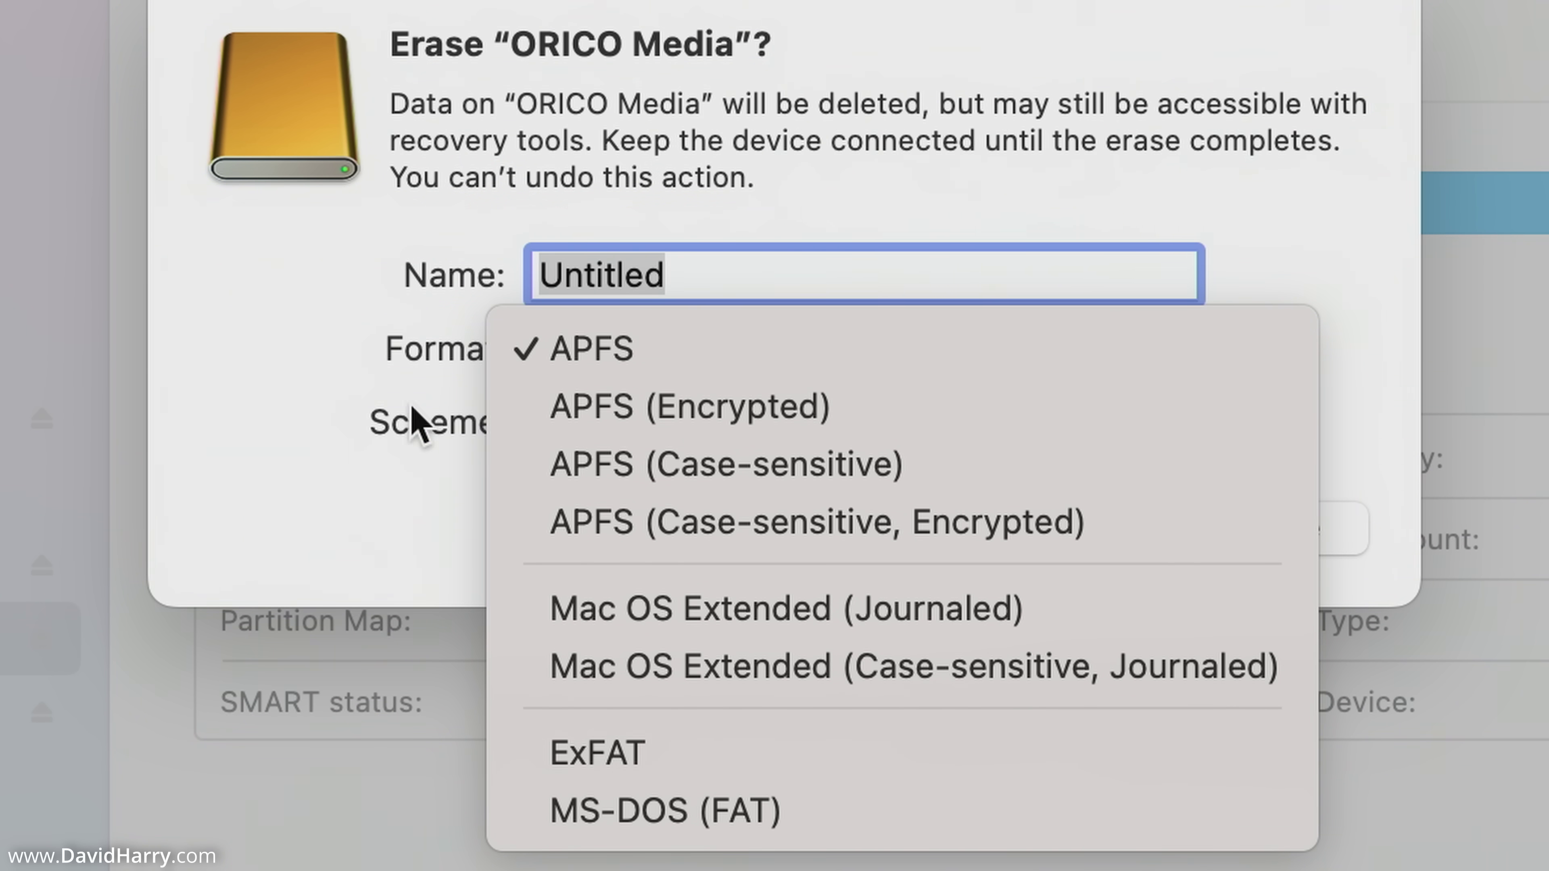
left_click(292, 513)
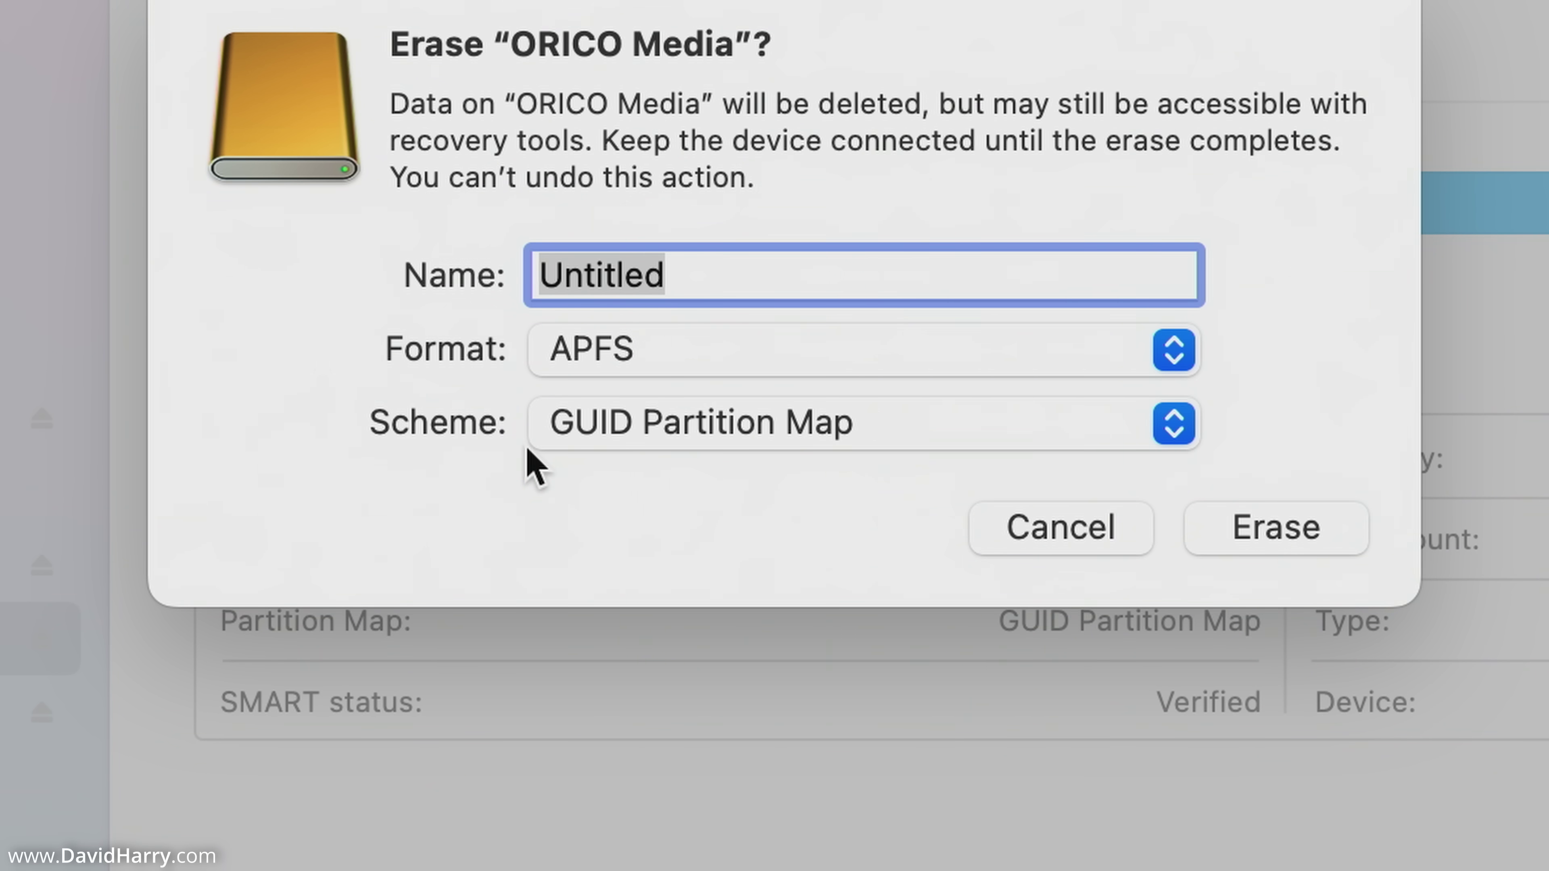
left_click(632, 430)
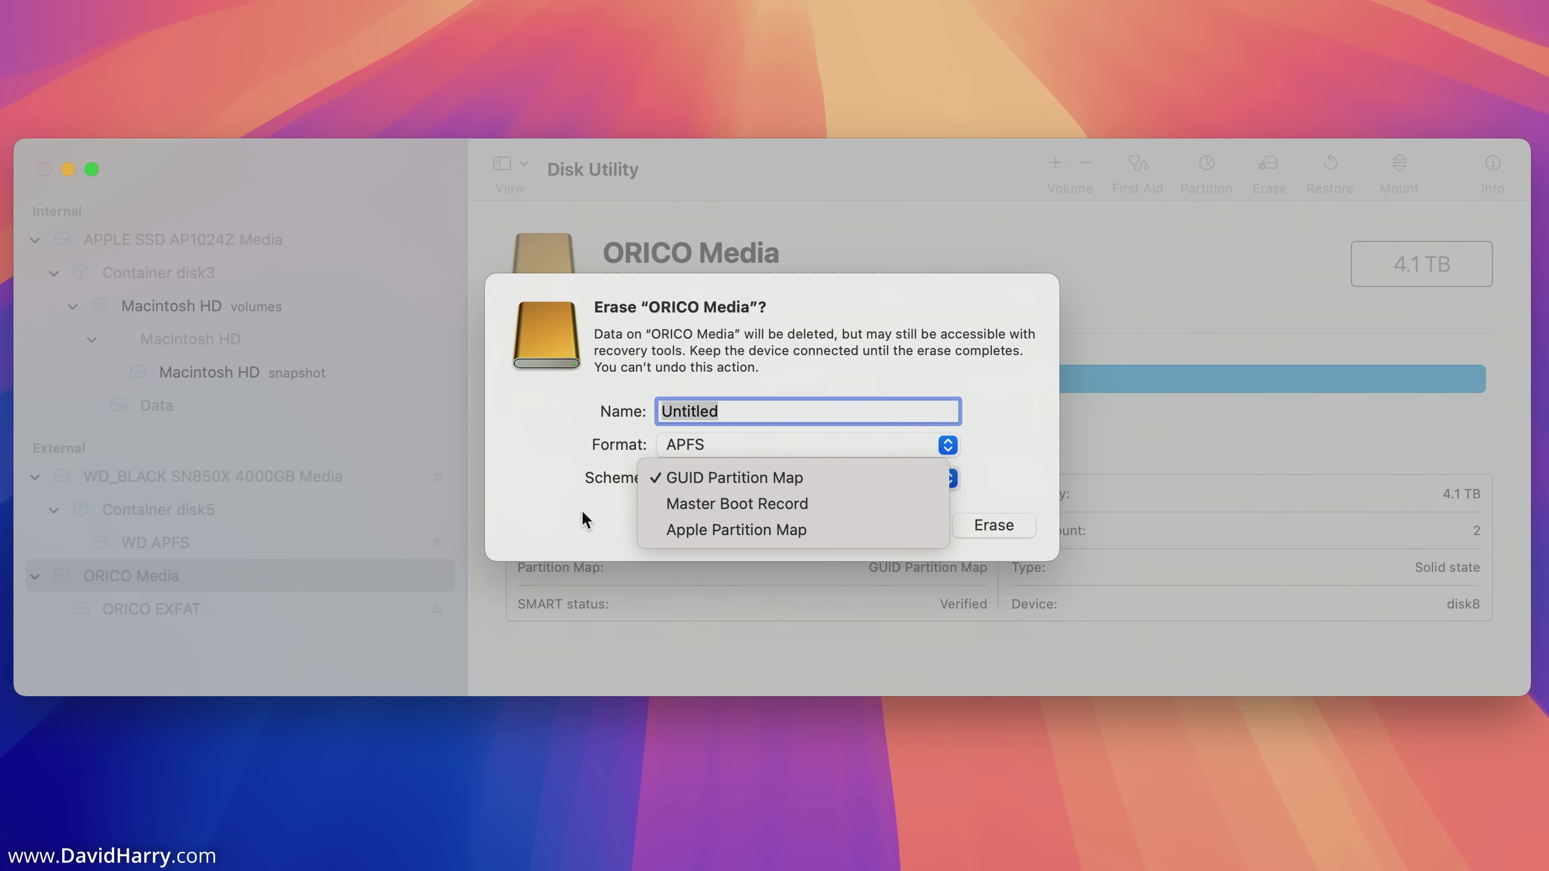
left_click(366, 495)
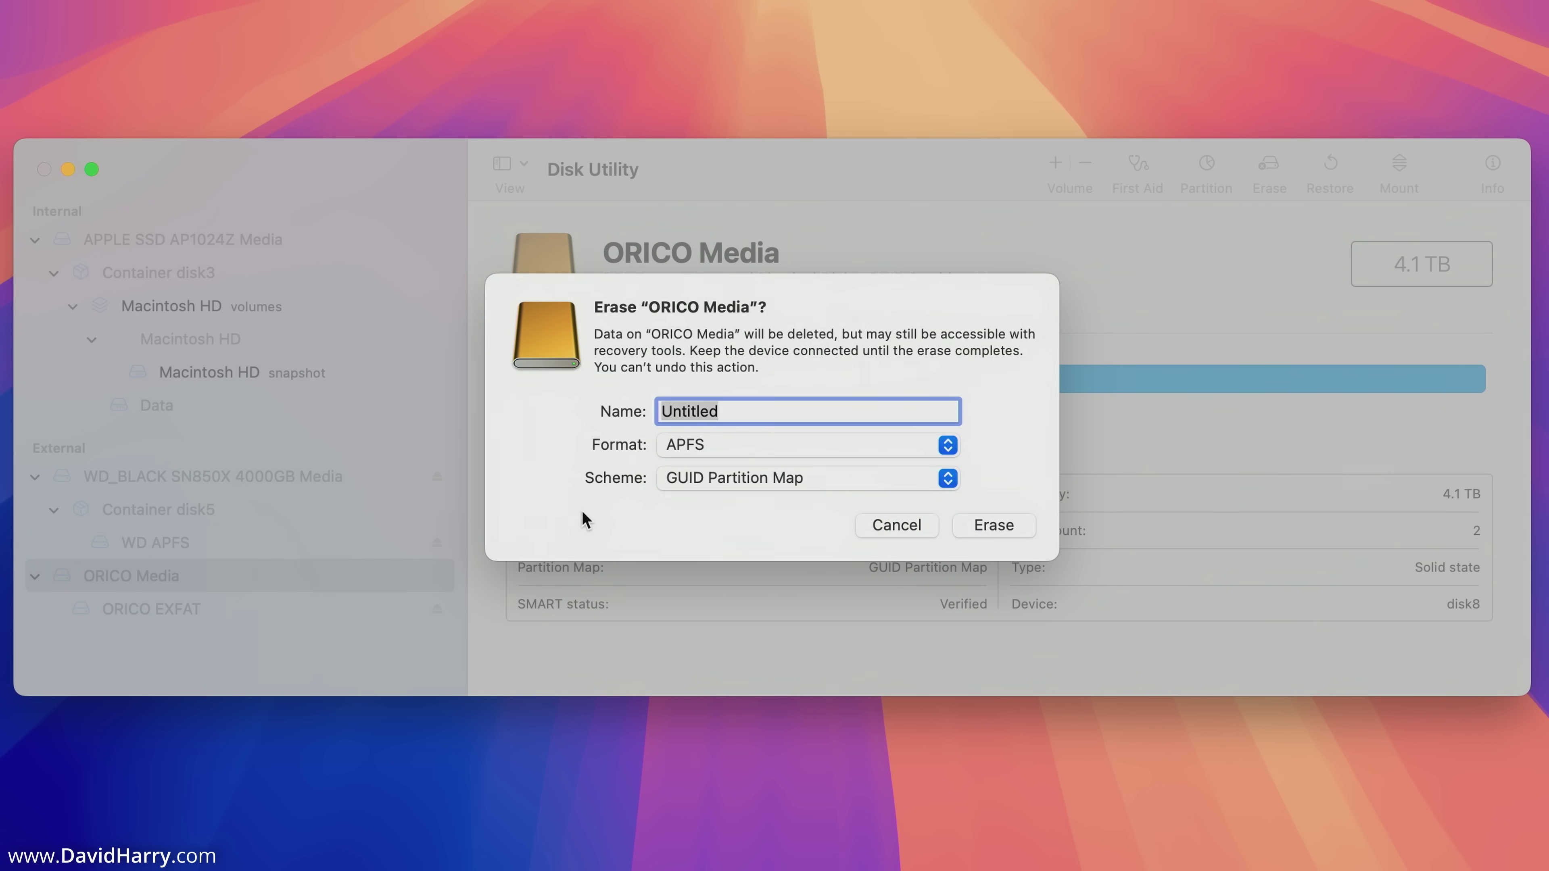
left_click(728, 446)
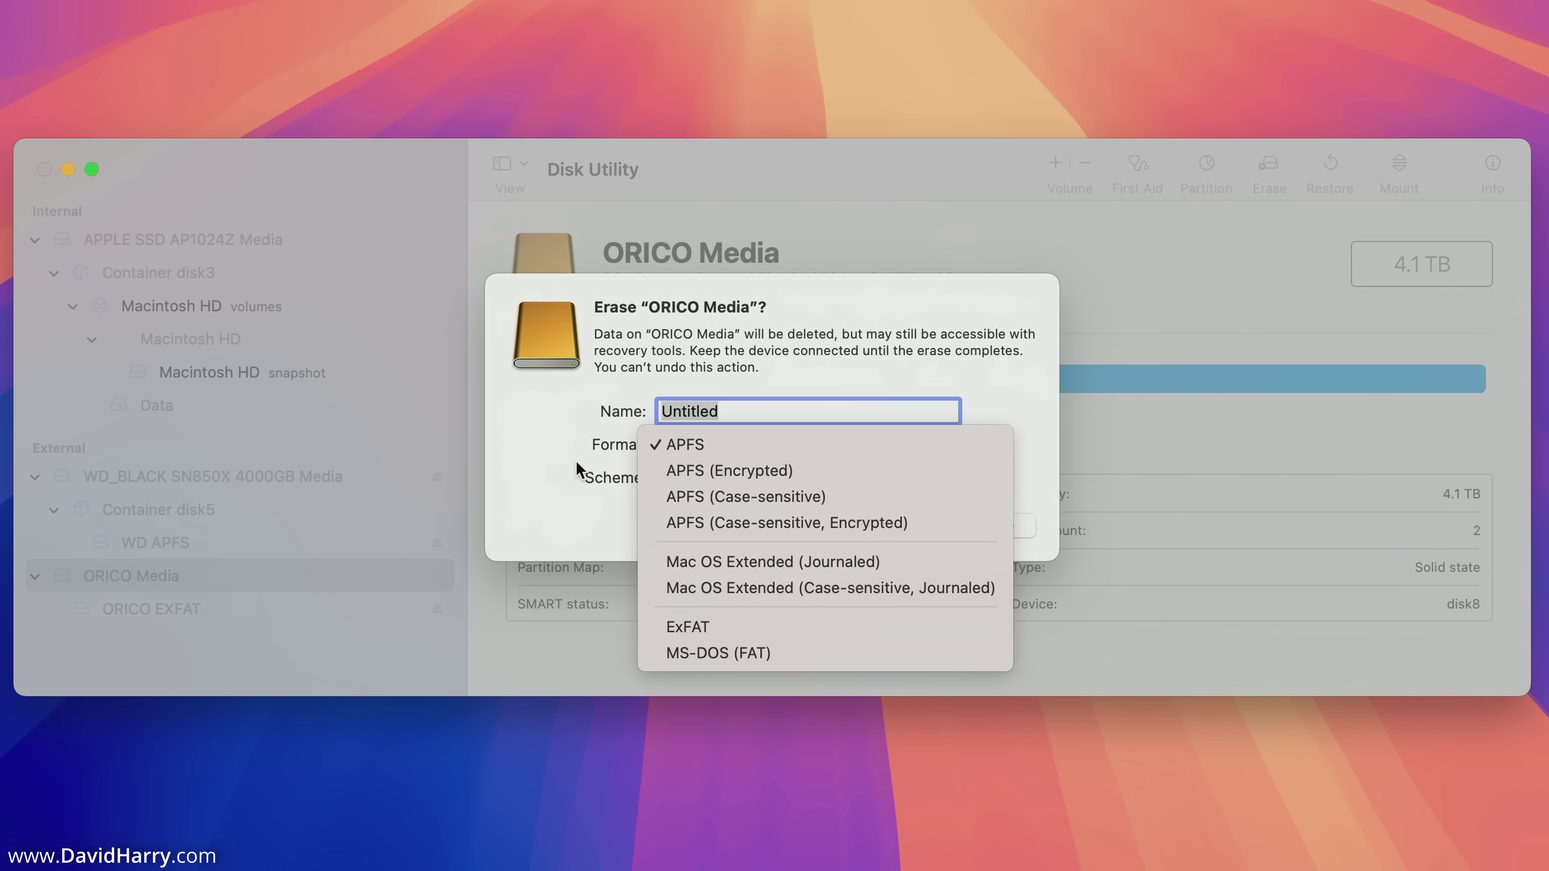
left_click(565, 461)
left_click(709, 479)
left_click(562, 491)
left_click(900, 525)
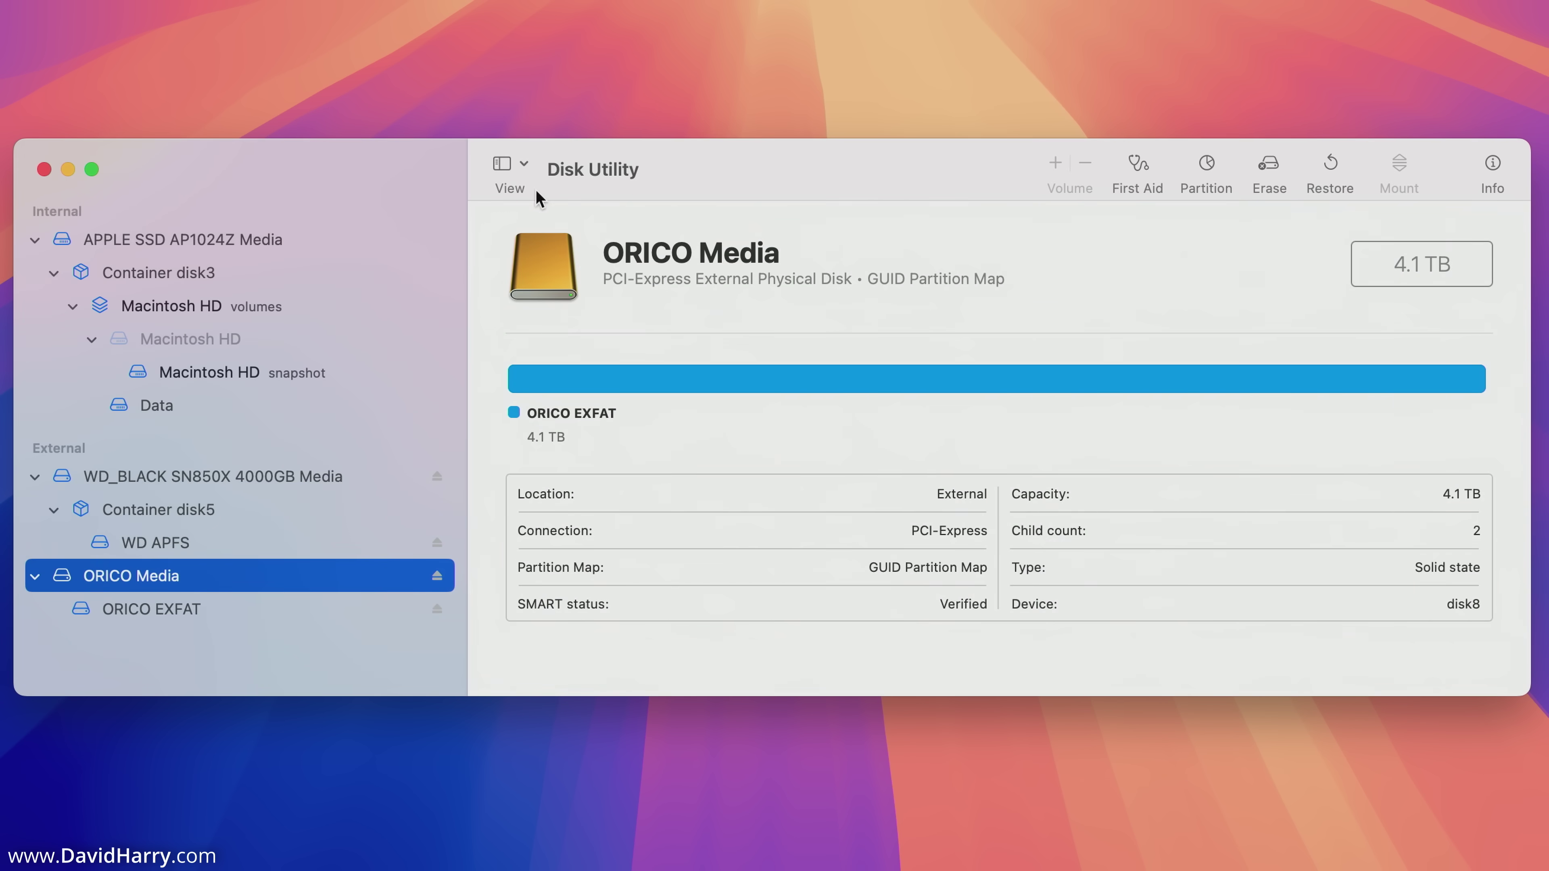
left_click(524, 163)
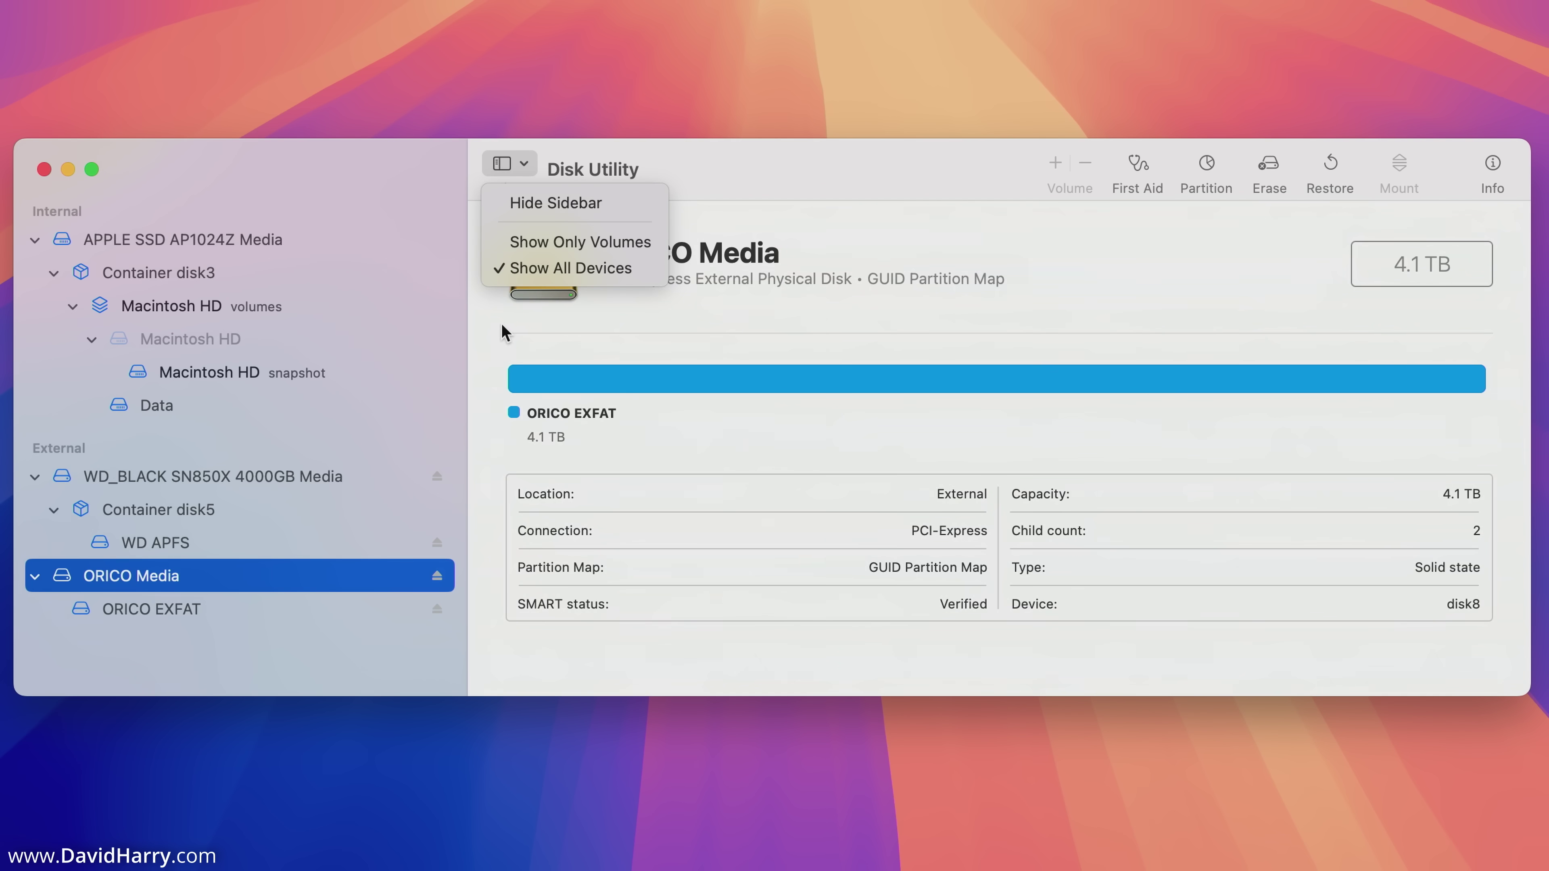
left_click(960, 421)
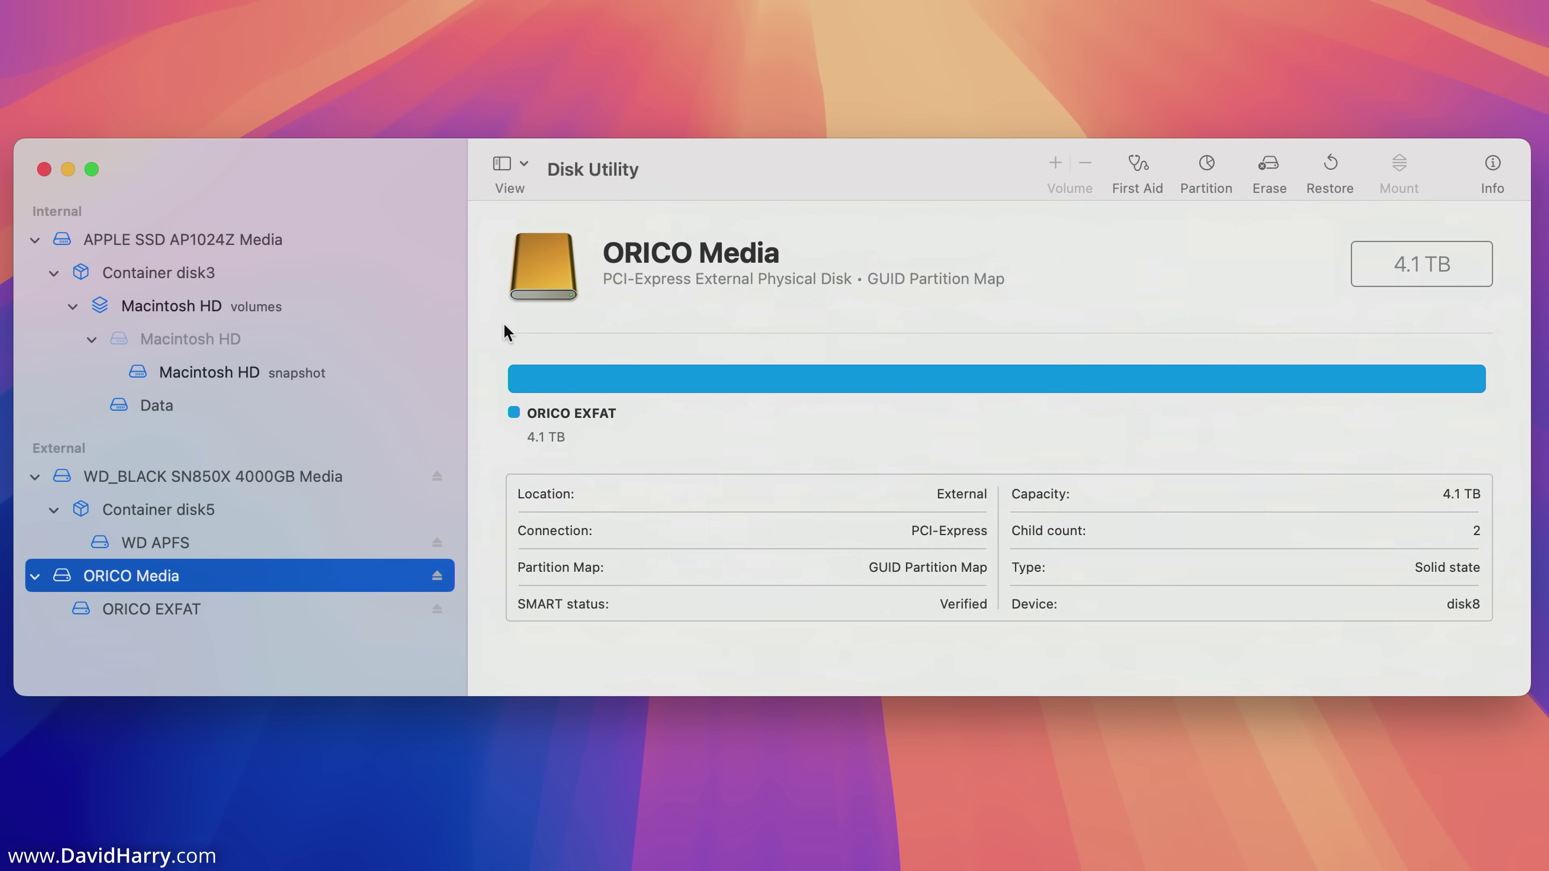